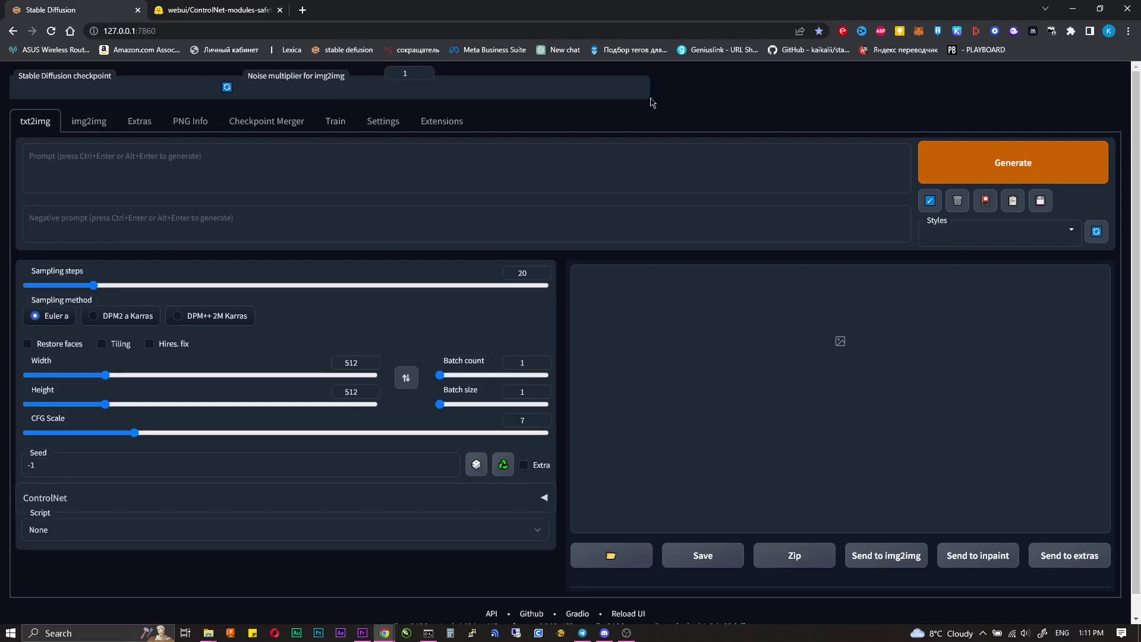
- Go to the Extensions page to check that sd-webui-controlnet is installed
left_click(442, 123)
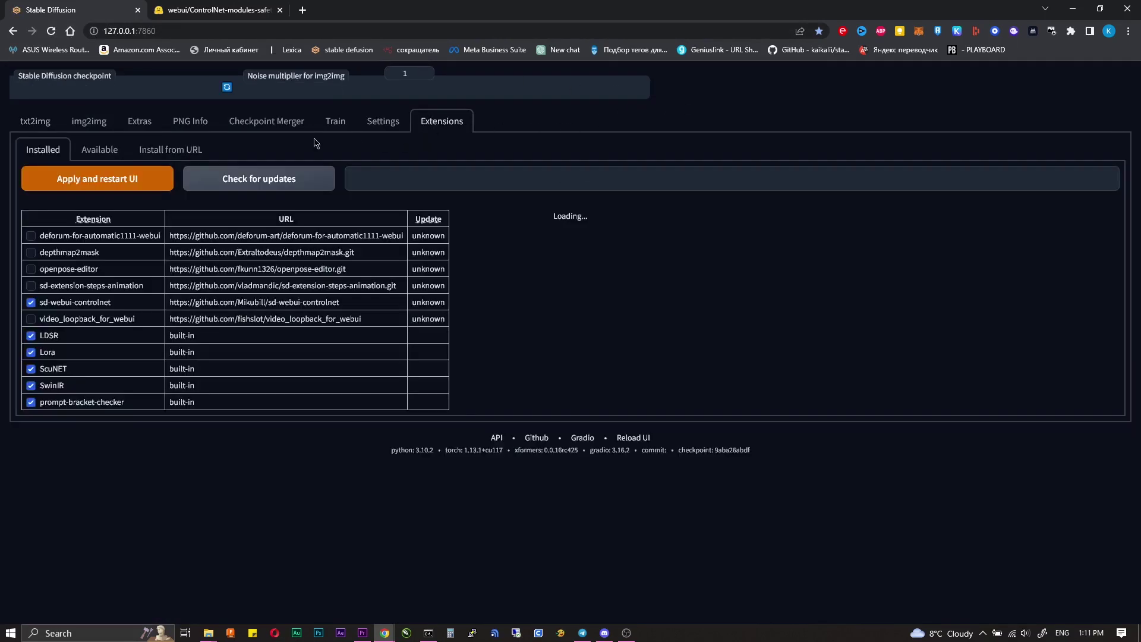
- List Available extensions including installed ones, sort them a-z, and open the sd-webui-controlnet repository
left_click(95, 150)
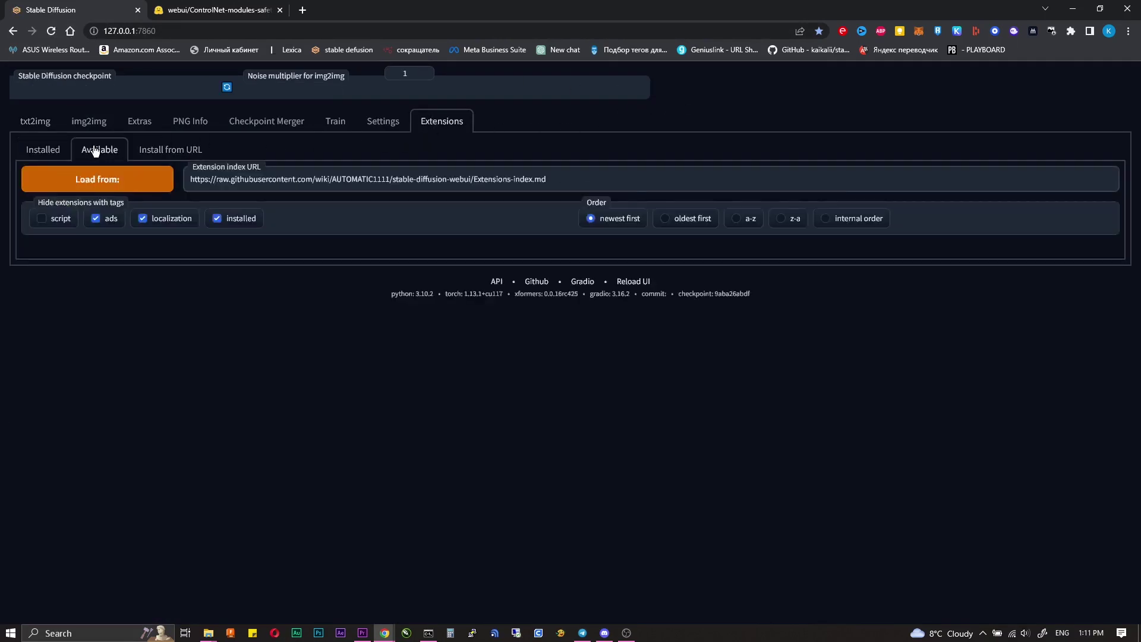
left_click(219, 219)
left_click(750, 219)
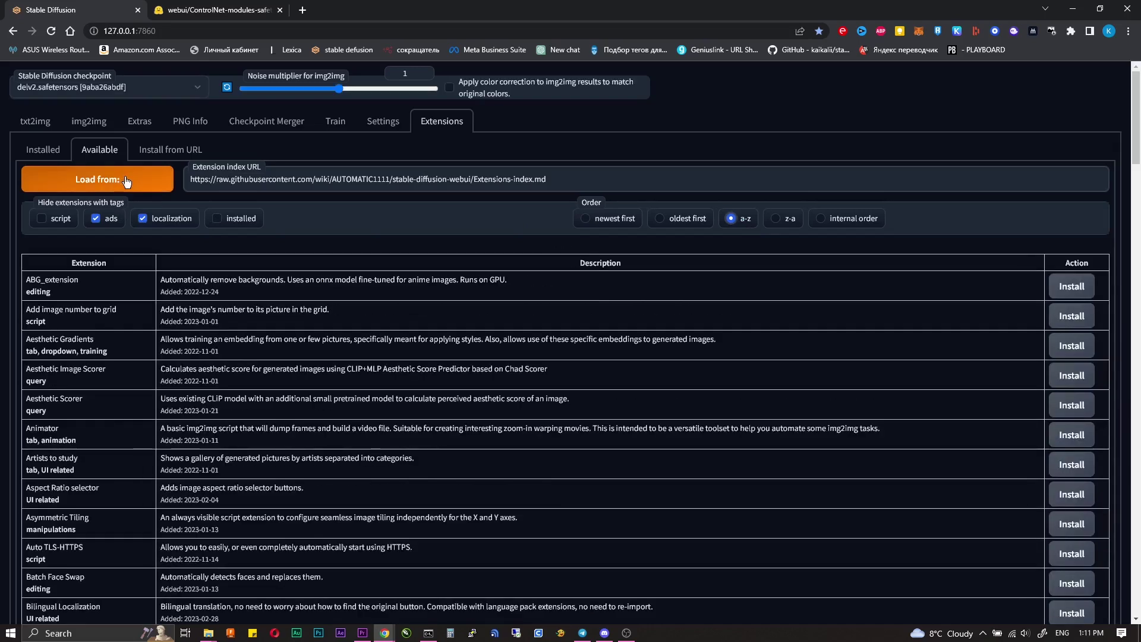
scroll(126, 181, "down", 20)
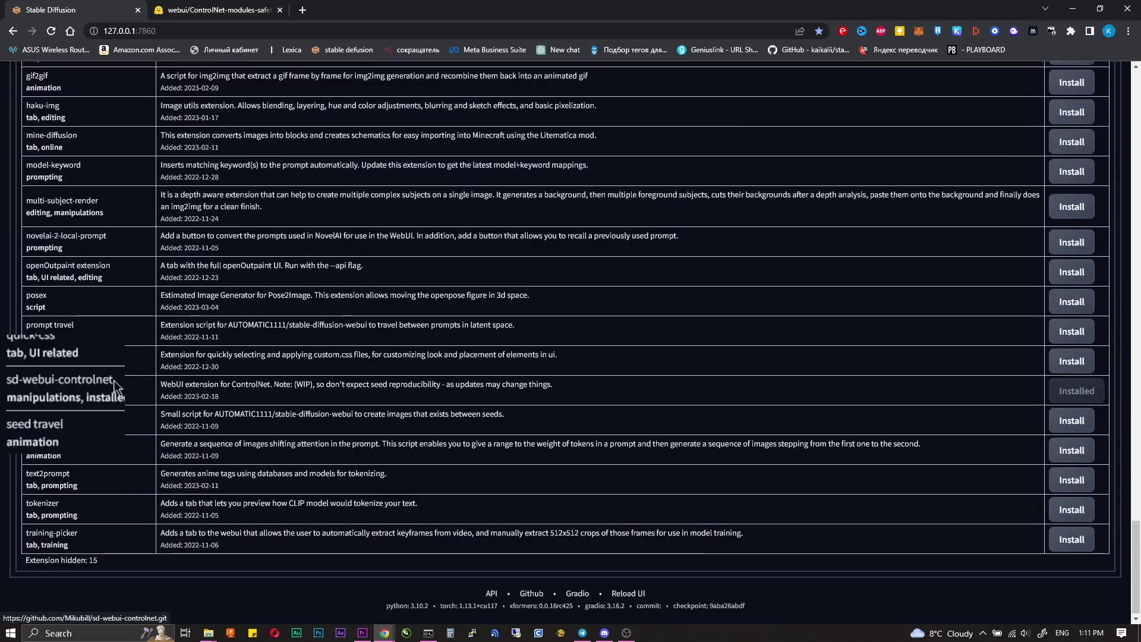
mouse_move(115, 388)
left_mouse_down()
mouse_move(18, 374)
mouse_move(113, 386)
left_mouse_up()
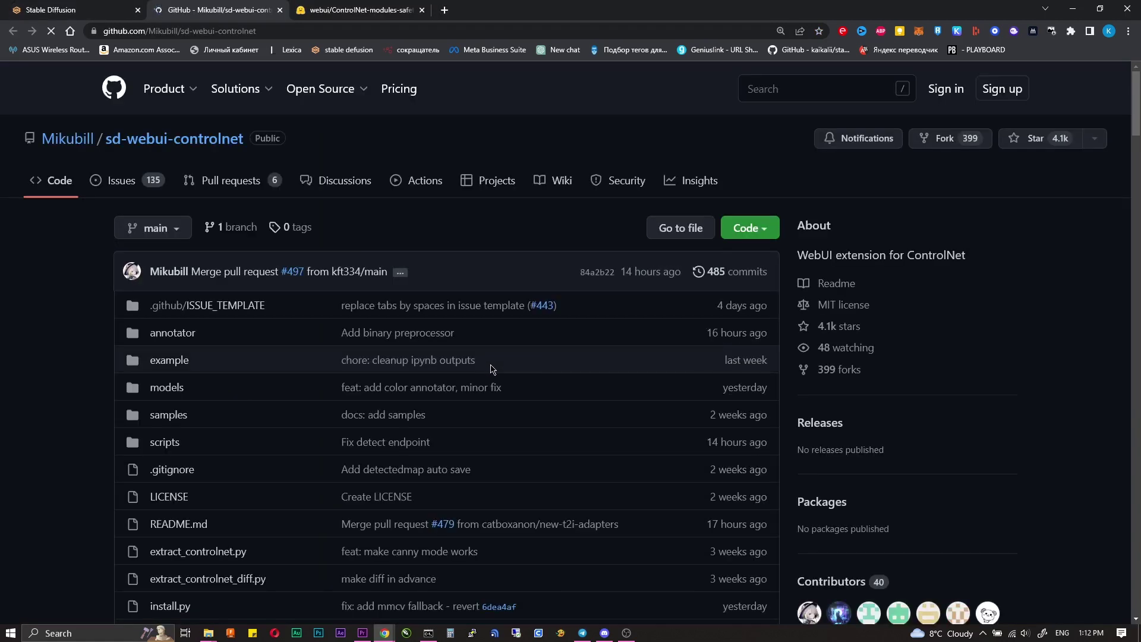
- Scroll the sd-webui-controlnet README down to the Examples table of sketch inputs and outputs
scroll(492, 367, "down", 10)
scroll(523, 364, "down", 20)
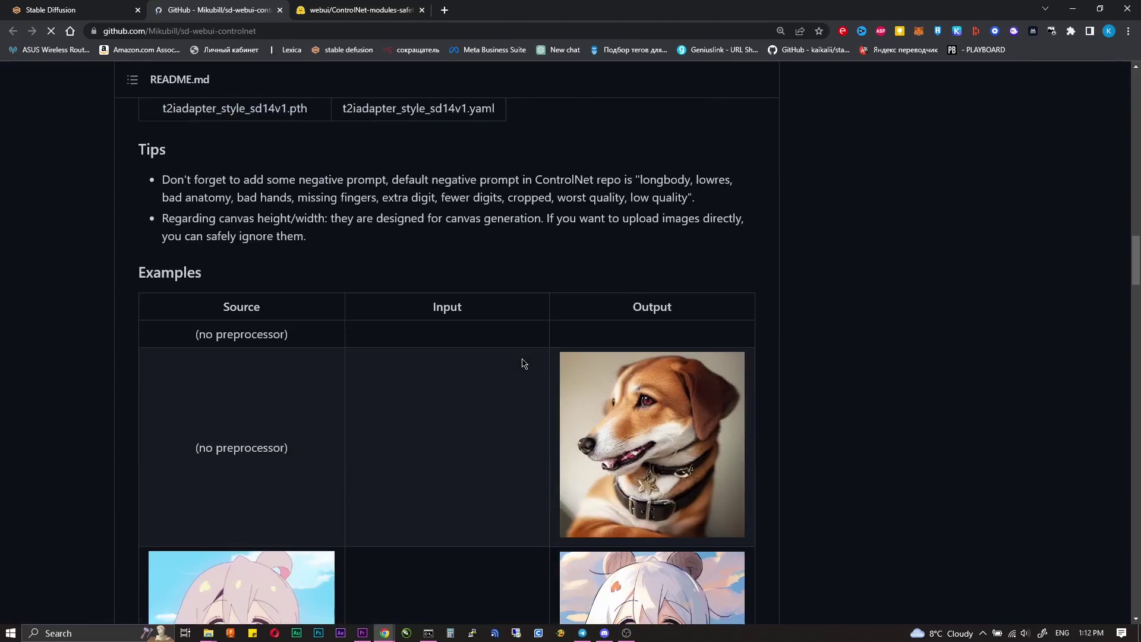
scroll(523, 364, "down", 2)
scroll(516, 363, "down", 1)
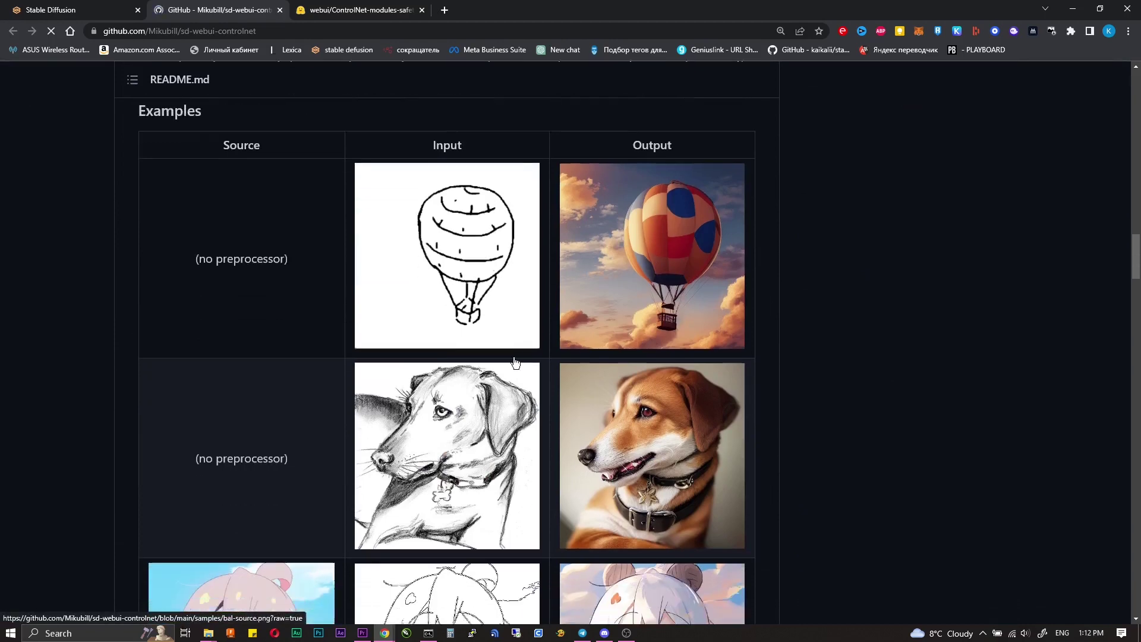
scroll(514, 362, "down", 6)
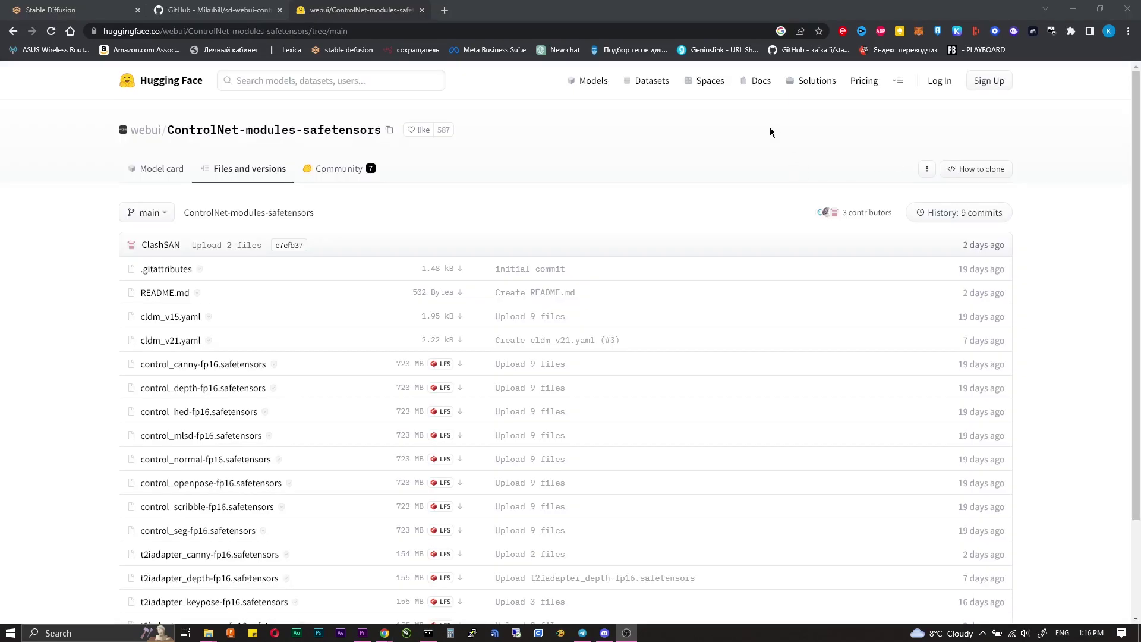
- Download control_canny-fp16.safetensors and control_depth-fp16.safetensors from Hugging Face
left_click(468, 368)
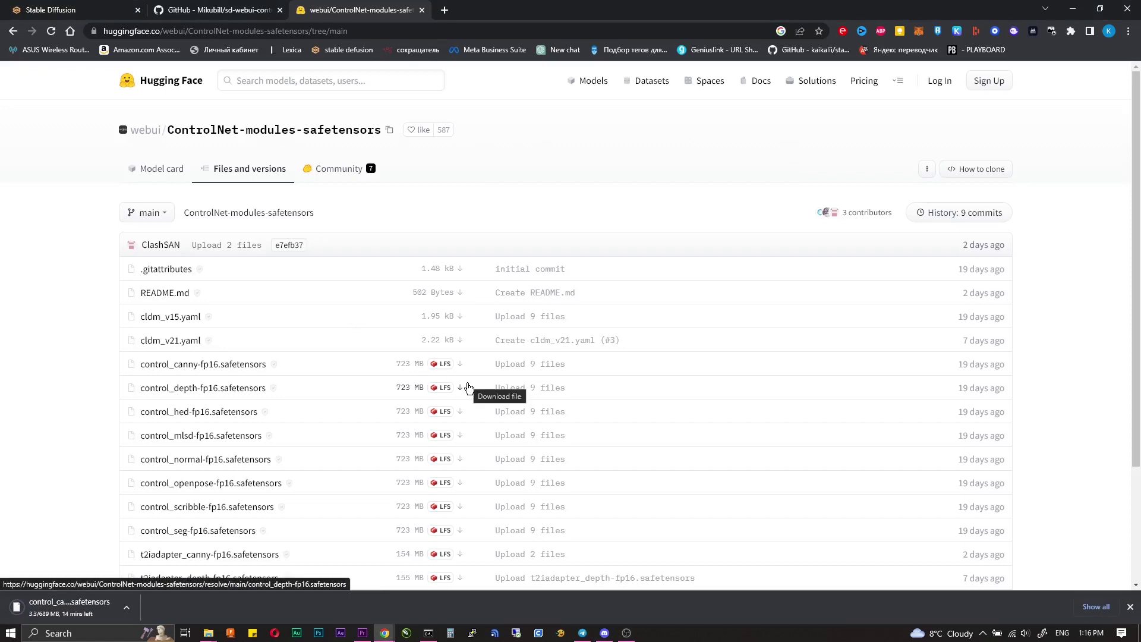
left_click(468, 387)
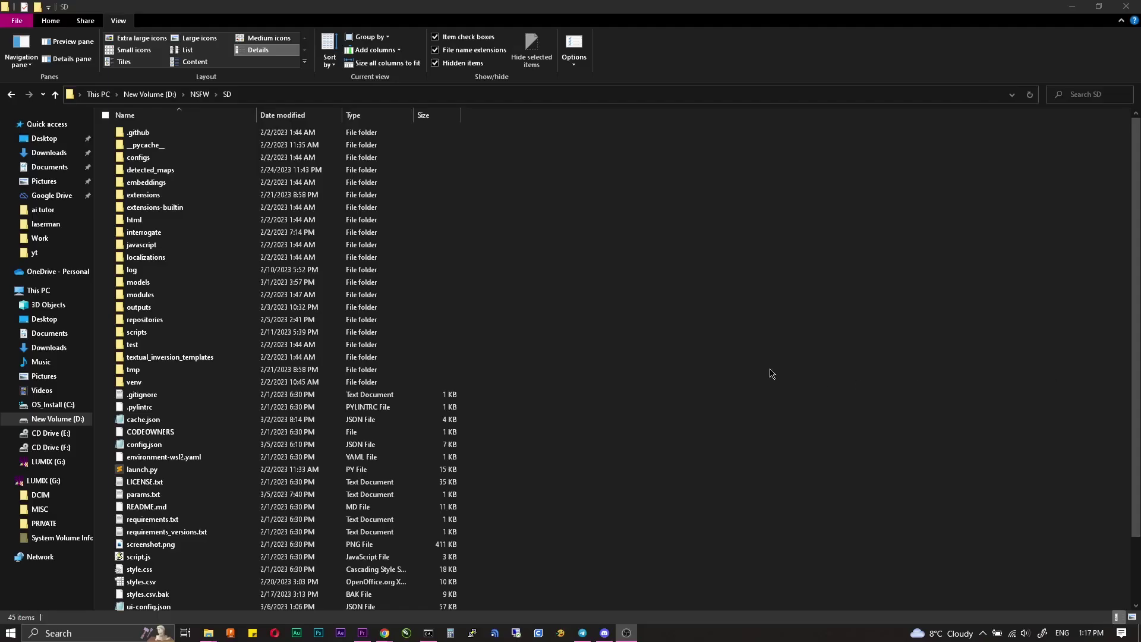
- Verify the canny, depth and openpose models in sd-webui-controlnet/models, then apply and restart the WebUI
double_click(176, 199)
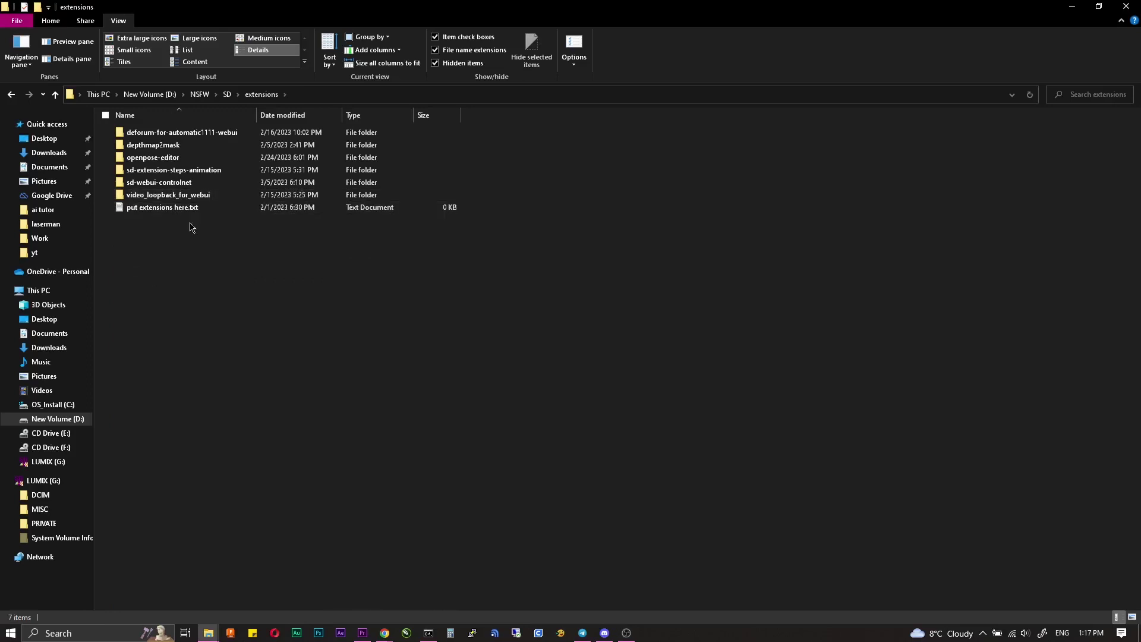
double_click(201, 183)
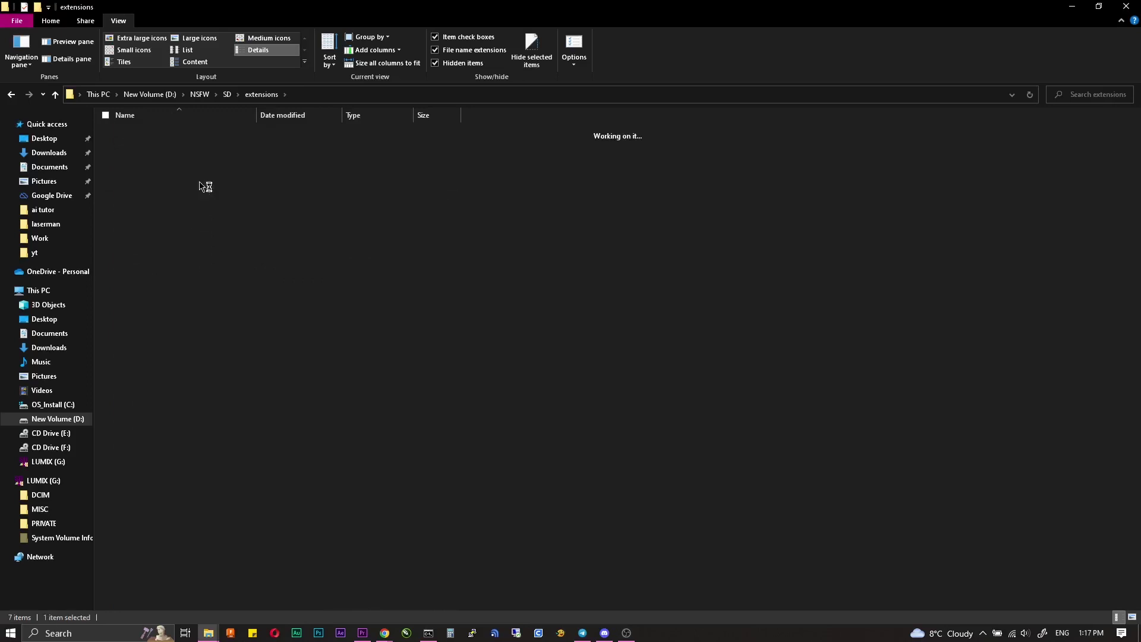
double_click(172, 207)
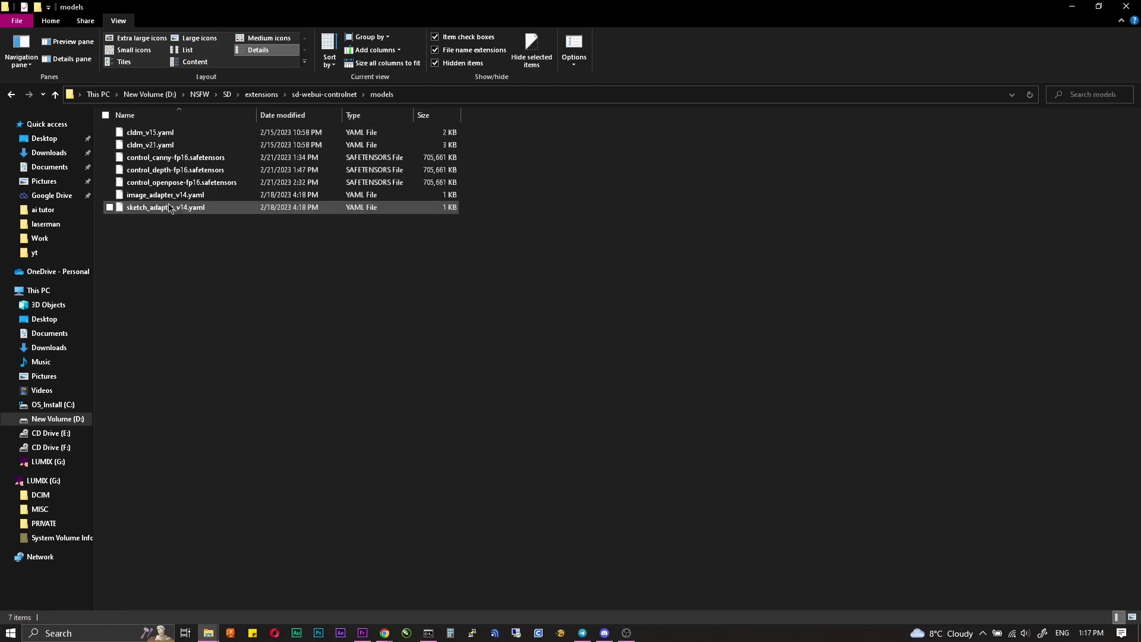
left_click_drag(177, 291, 182, 132)
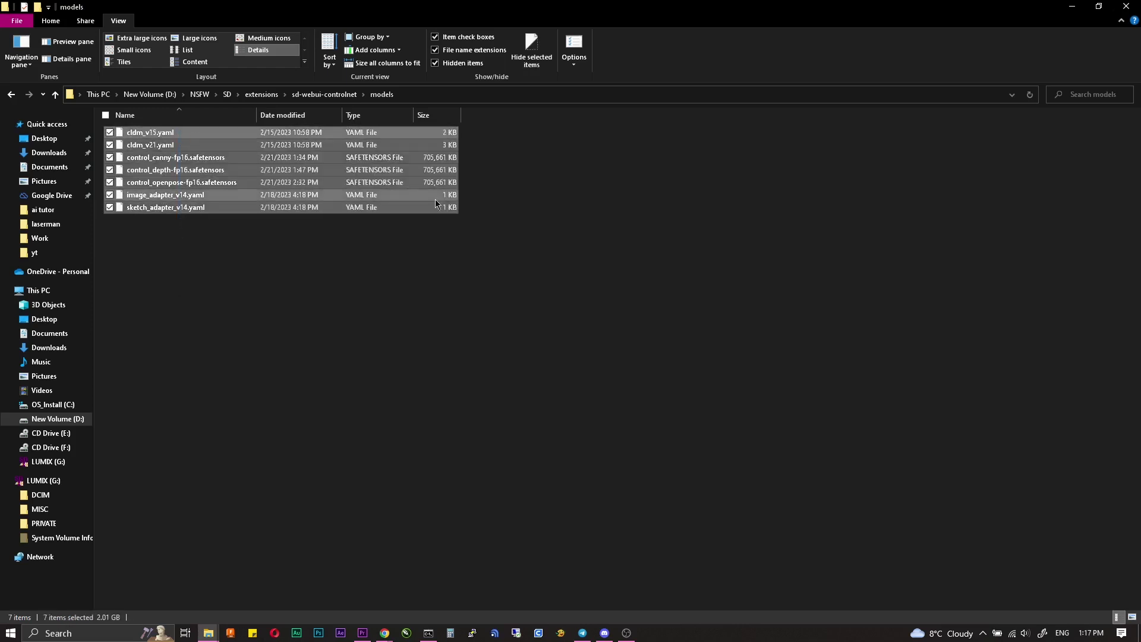
left_click(566, 204)
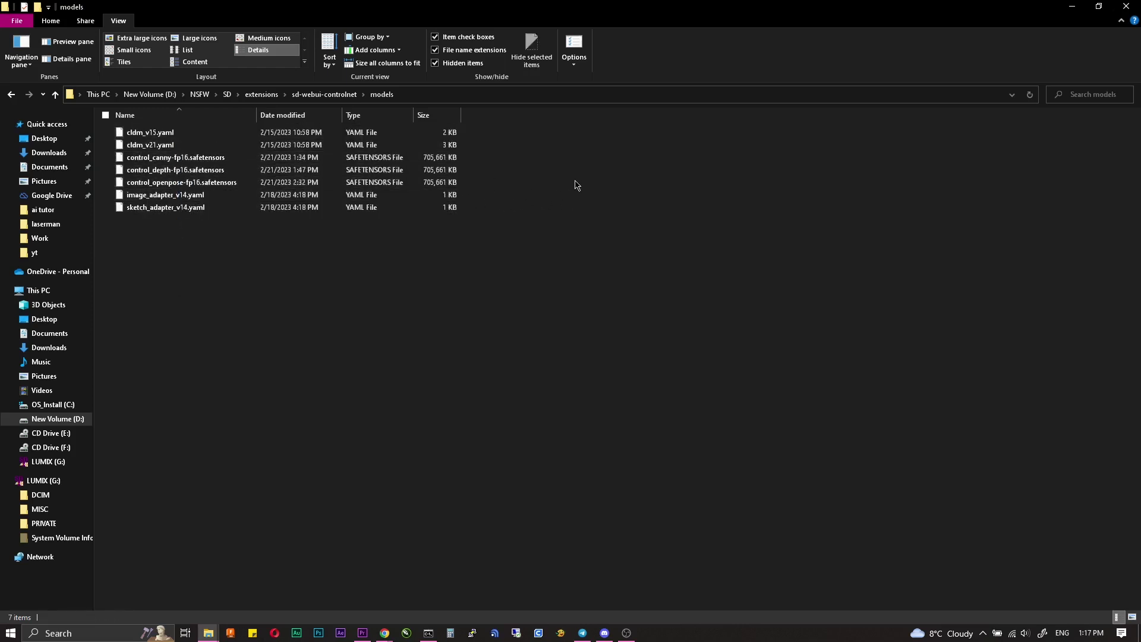
key("alt+Tab")
left_click(129, 189)
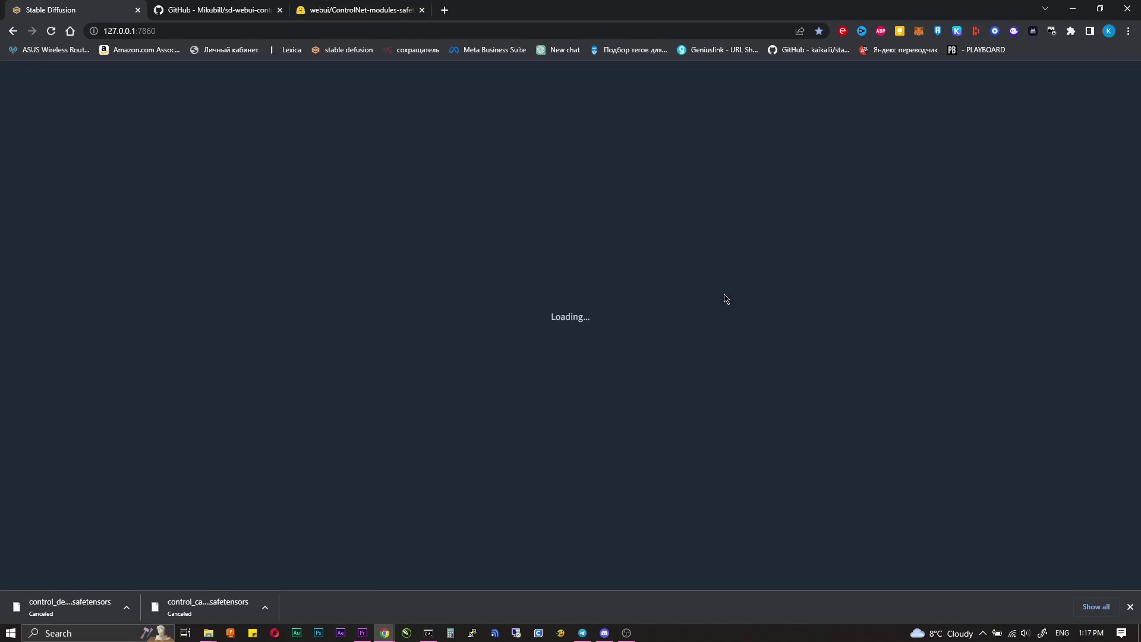
- Dismiss the download bar and expand the txt2img ControlNet panel down to its settings
left_click(1129, 607)
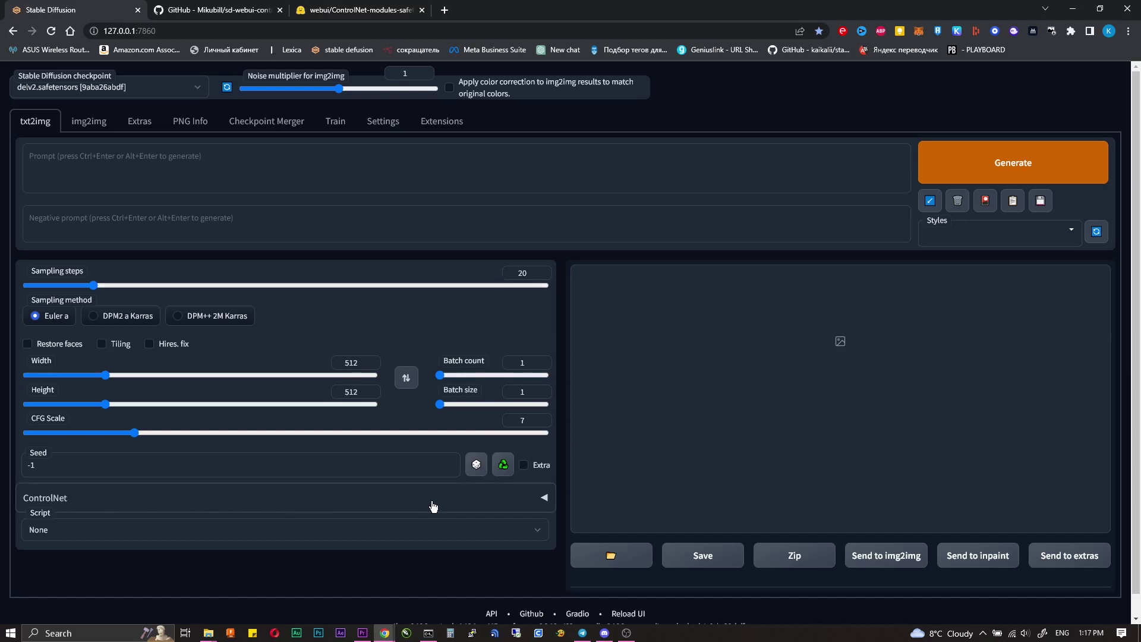
scroll(432, 506, "down", 1)
left_click(485, 478)
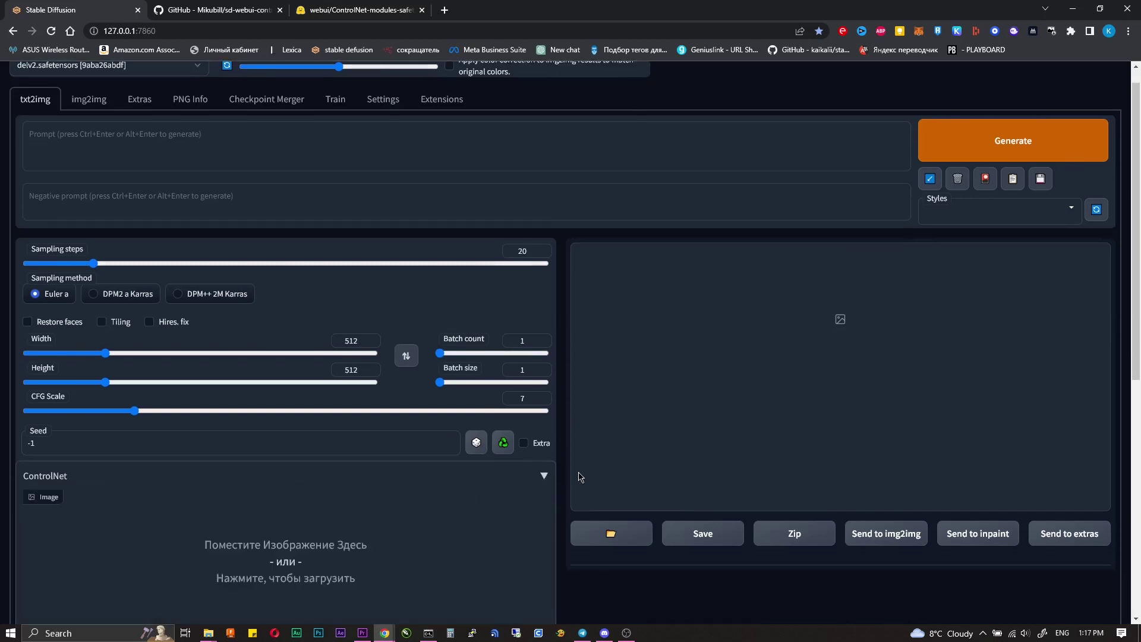
scroll(581, 475, "down", 6)
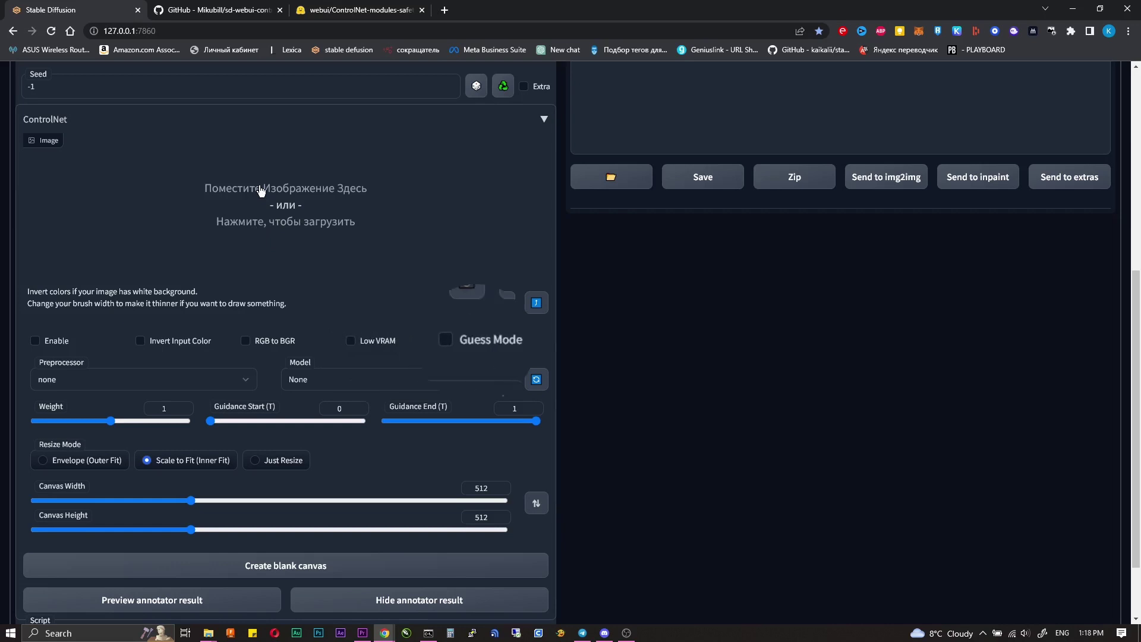
- Set the ControlNet preprocessor to canny and the model to control_canny-fp16 [e3fe7712]
scroll(220, 300, "down", 2)
left_click(220, 300)
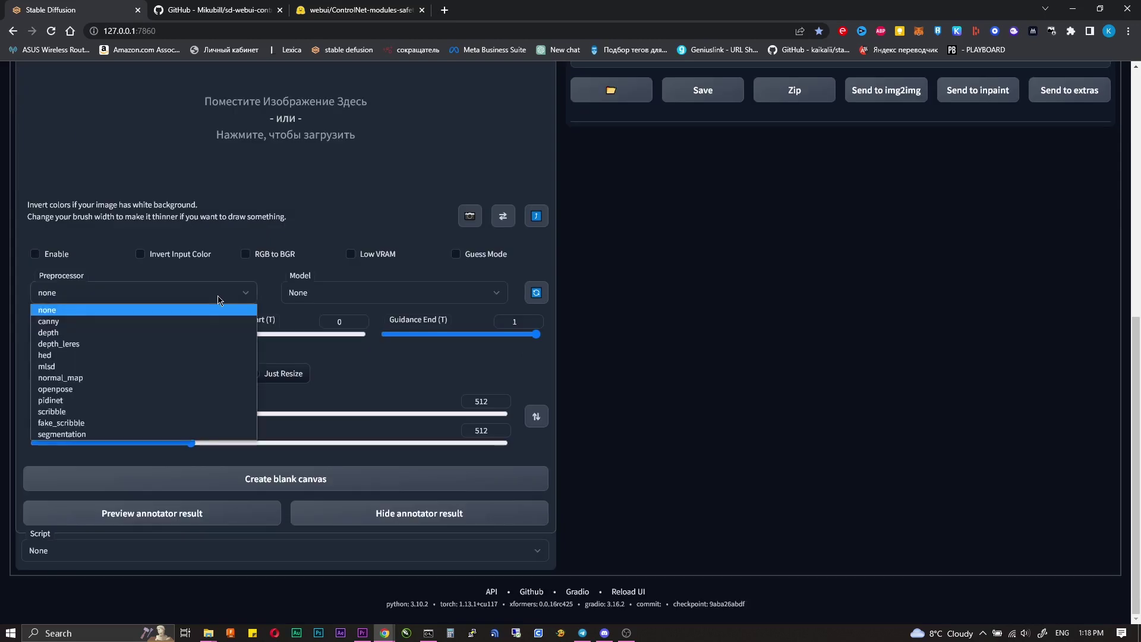
left_click(182, 320)
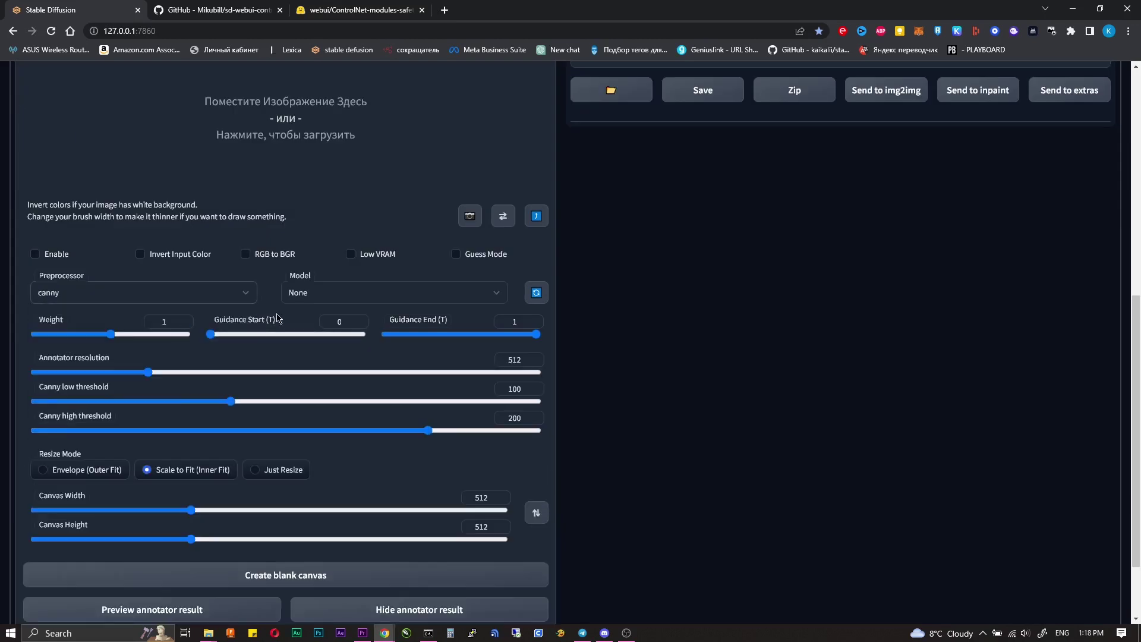
left_click(295, 300)
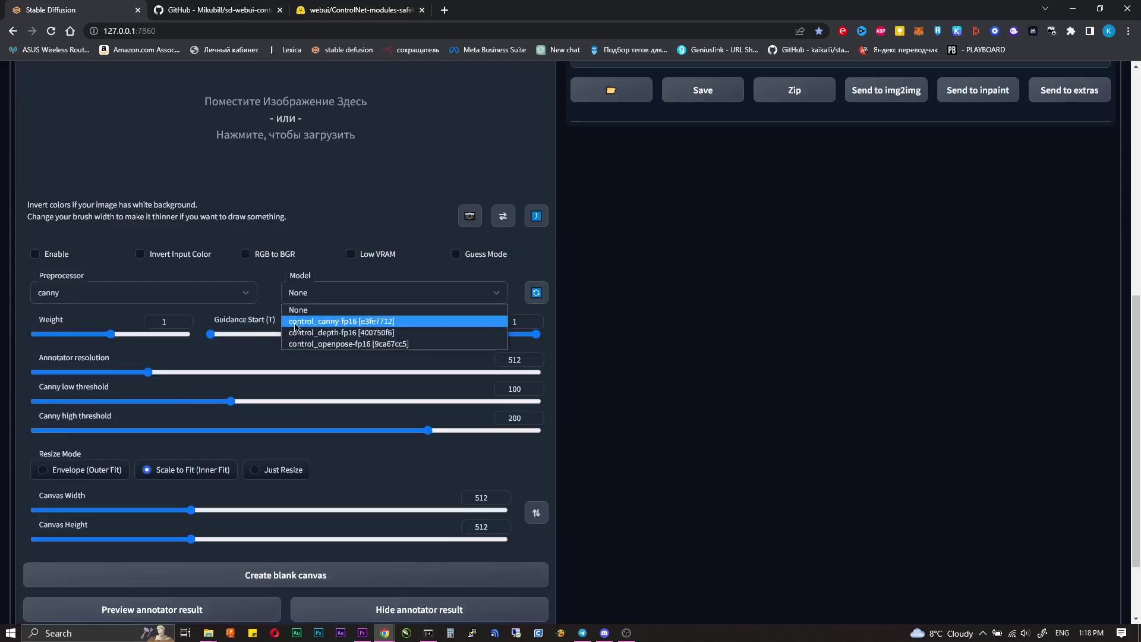
left_click(294, 324)
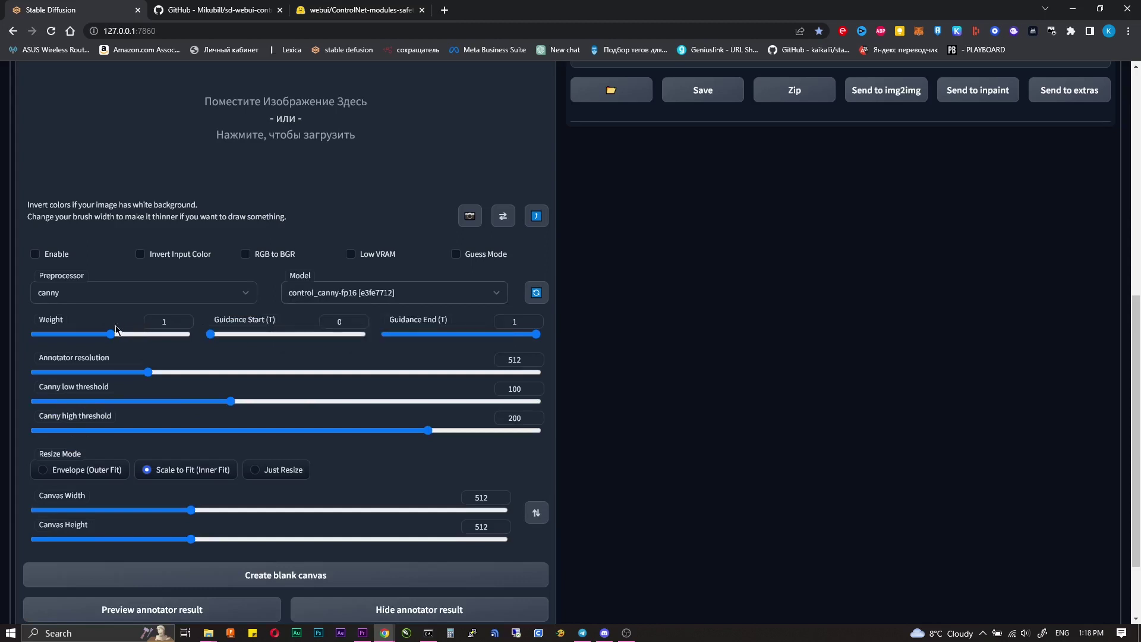
- Try adjusting the ControlNet Weight, Guidance Start and Guidance End sliders
mouse_move(110, 334)
left_mouse_down()
mouse_move(38, 337)
mouse_move(195, 339)
mouse_move(113, 335)
left_mouse_up()
mouse_move(215, 338)
left_mouse_down()
mouse_move(360, 338)
mouse_move(211, 339)
left_mouse_up()
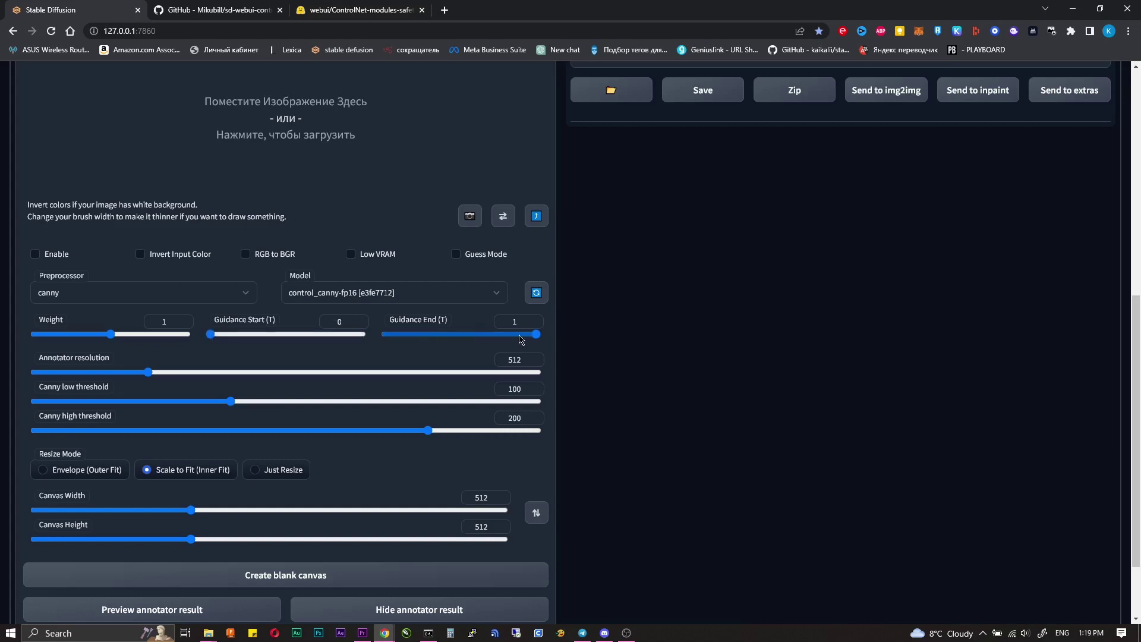
mouse_move(534, 337)
left_mouse_down()
mouse_move(386, 338)
mouse_move(548, 340)
left_mouse_up()
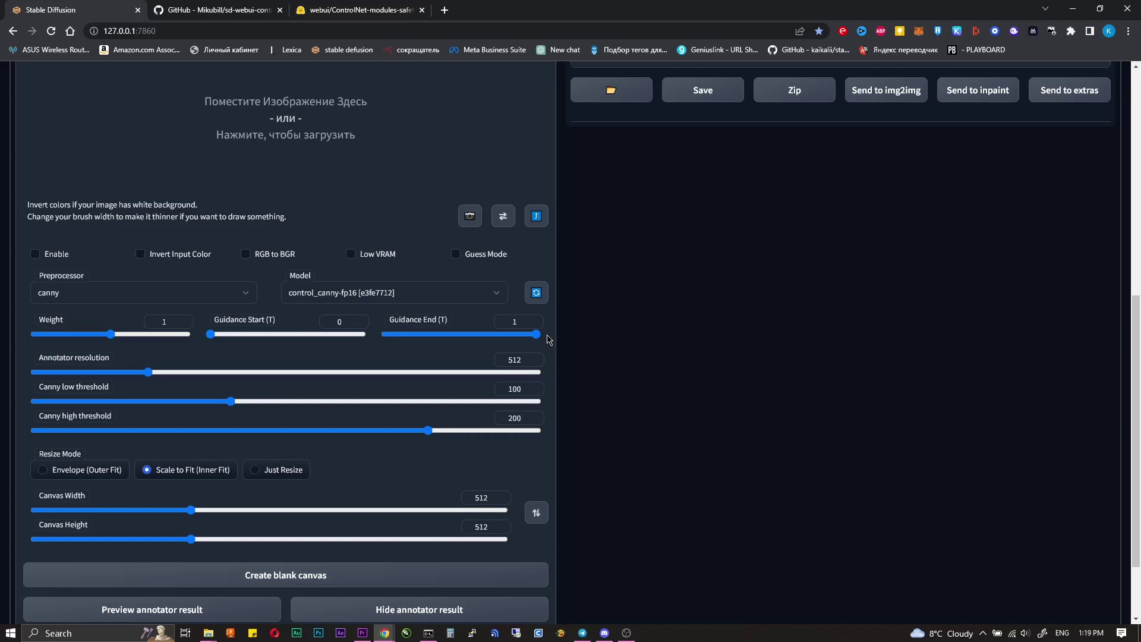
scroll(549, 340, "down", 1)
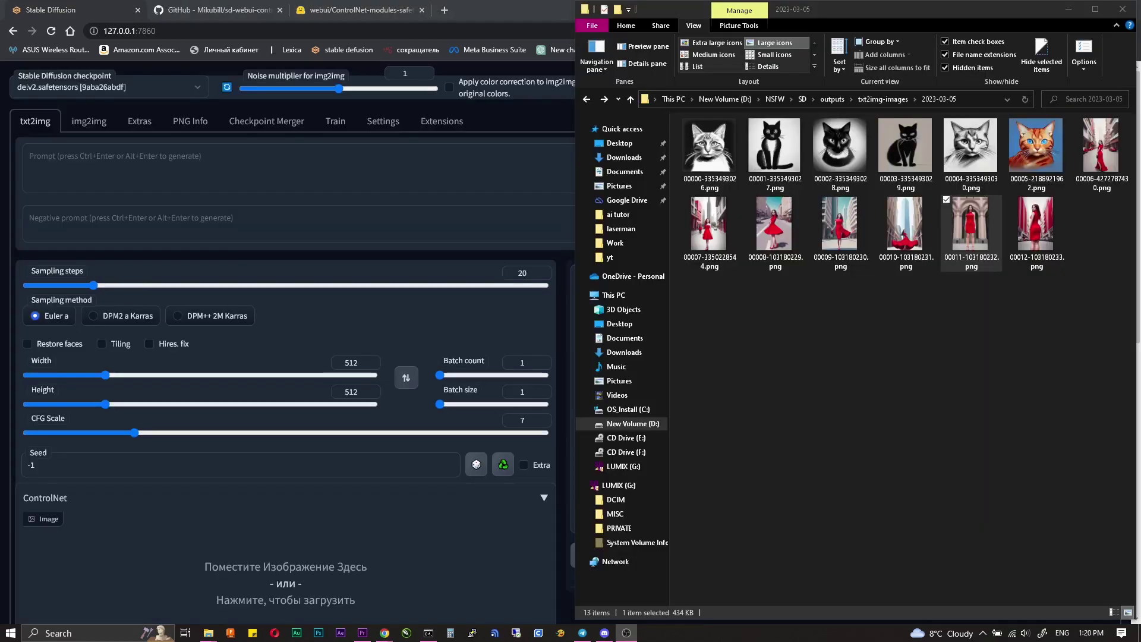
- Drag cat sketch 00004 from File Explorer into the ControlNet image input
scroll(360, 199, "down", 5)
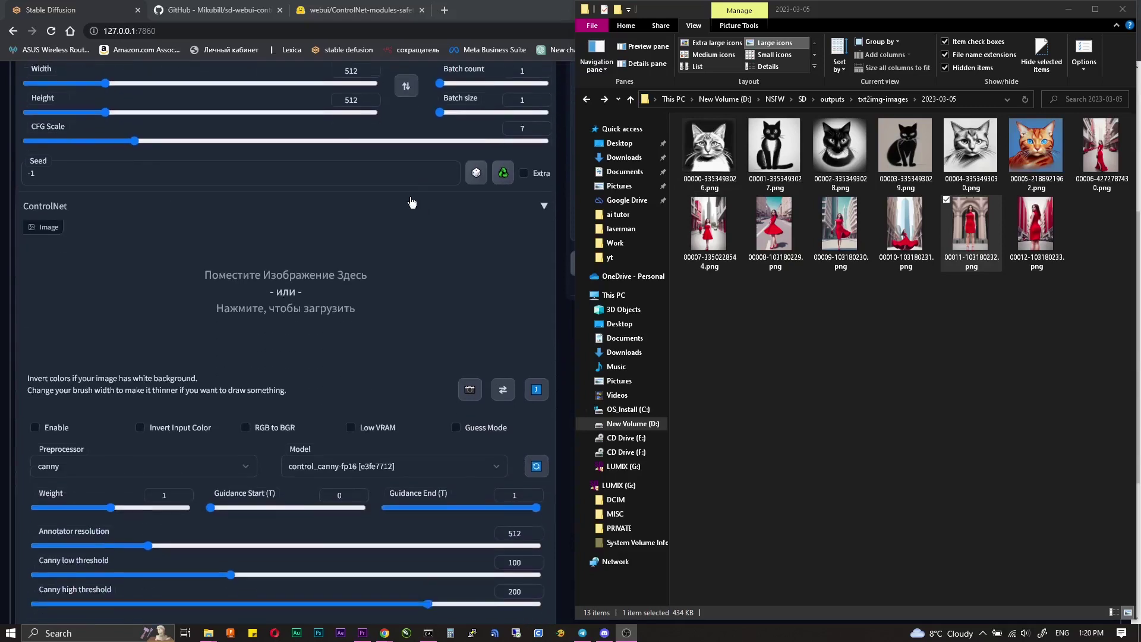
left_click_drag(970, 146, 293, 287)
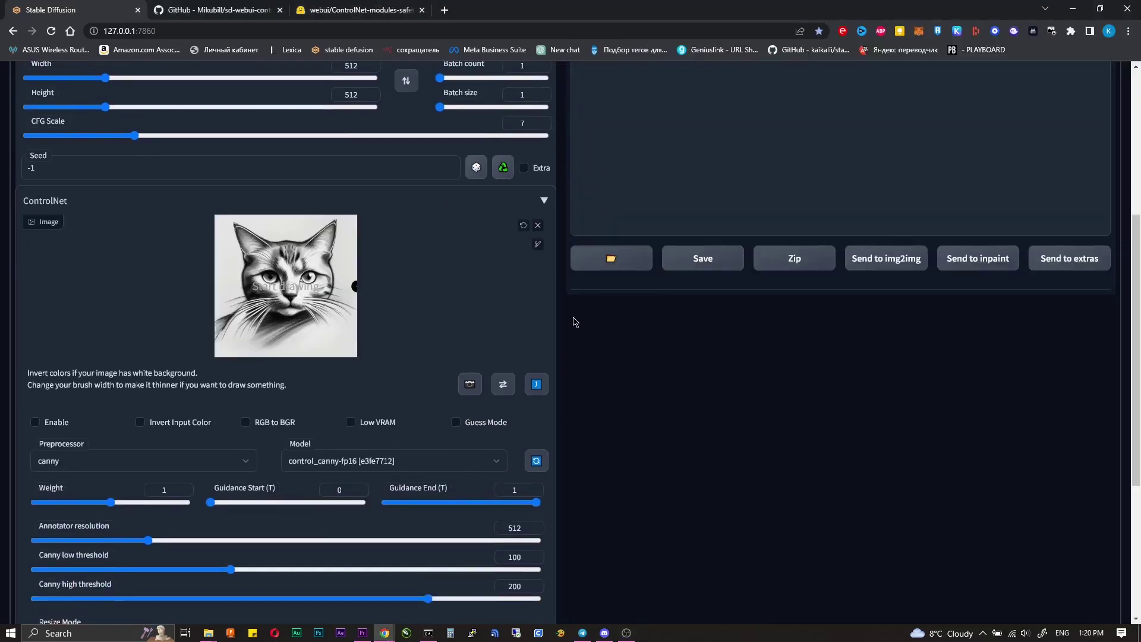
- Enable ControlNet, paste the prompt 'a red cat with blue eyes', and generate
scroll(531, 301, "down", 1)
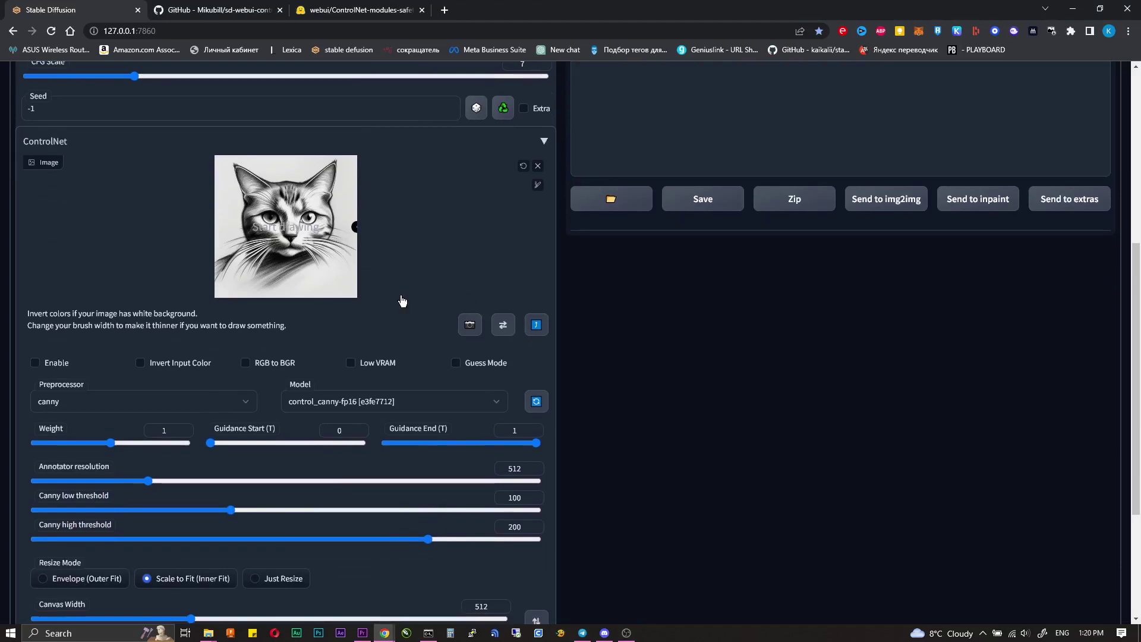
left_click(46, 368)
scroll(547, 373, "down", 3)
scroll(464, 301, "up", 9)
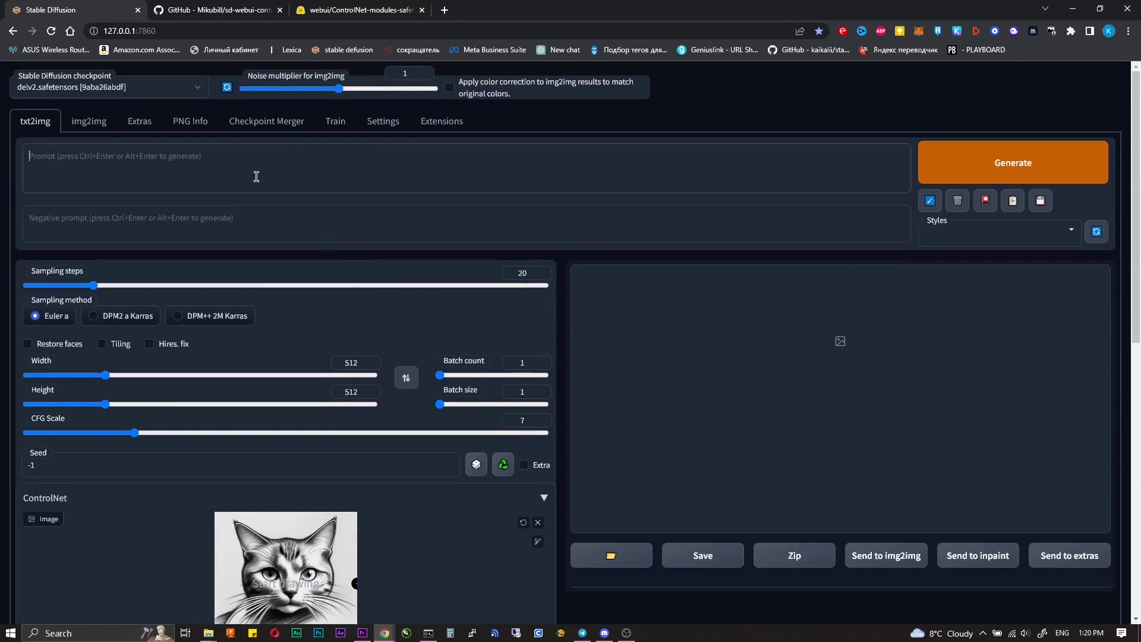
right_click(257, 176)
left_click(283, 265)
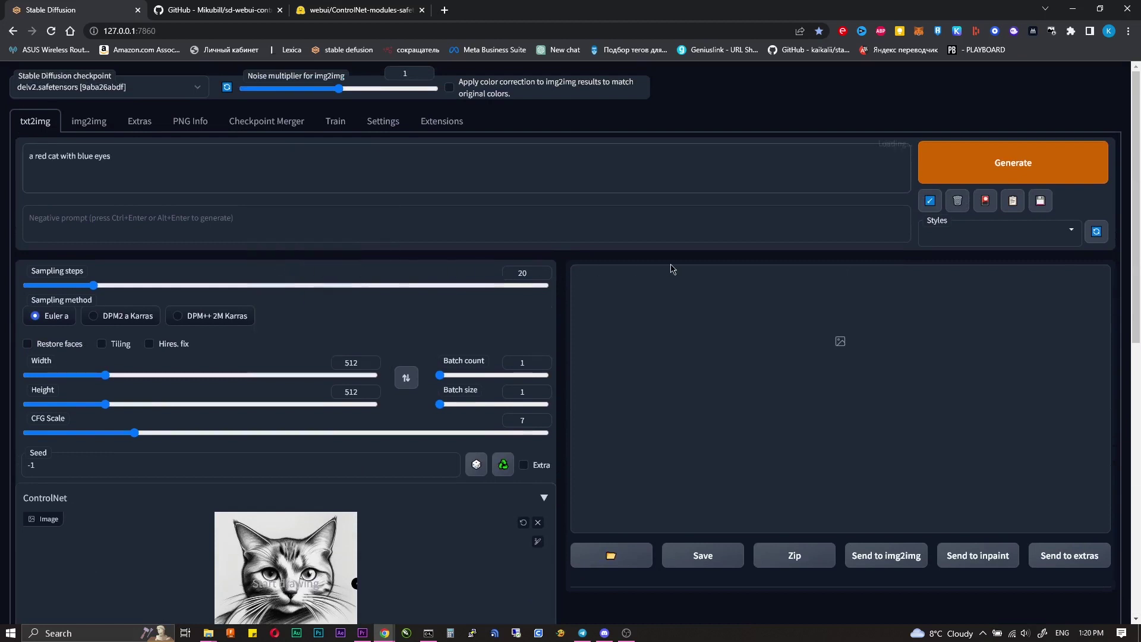
key("ctrl+Return")
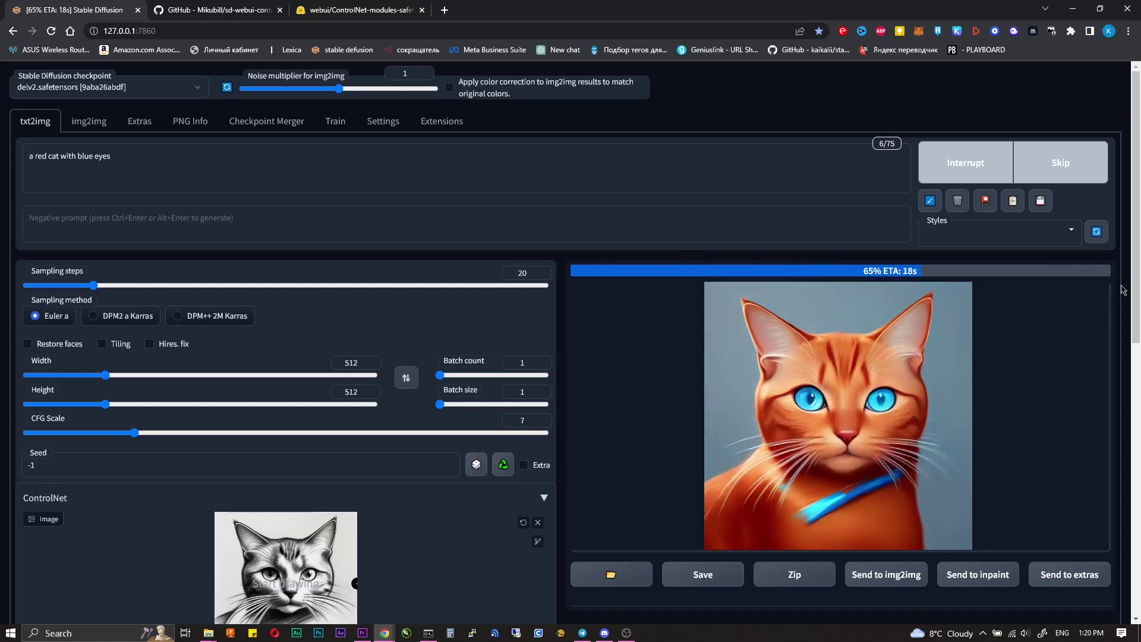
- Inspect the generated red cat and its canny edge map in the gallery and full-screen
scroll(1123, 290, "down", 1)
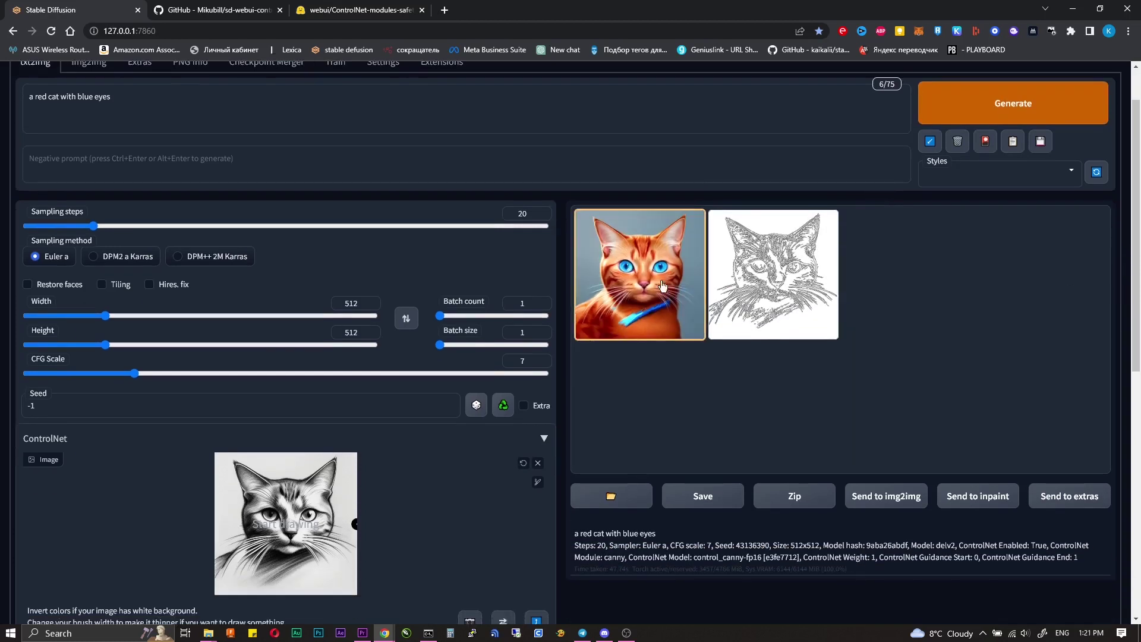
left_click(651, 287)
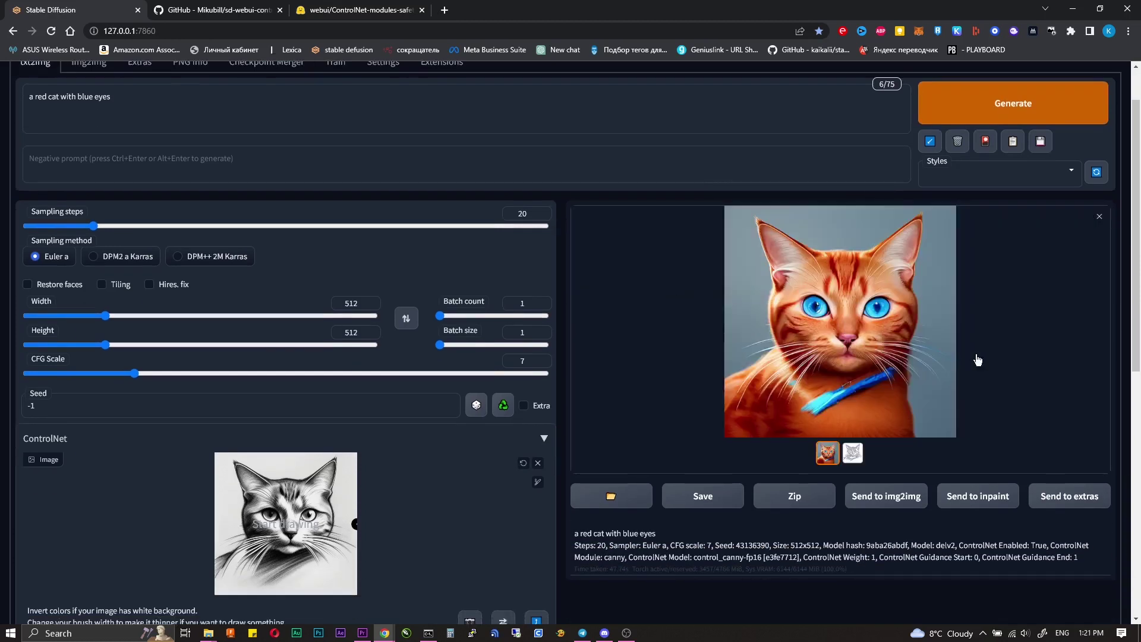
left_click(856, 452)
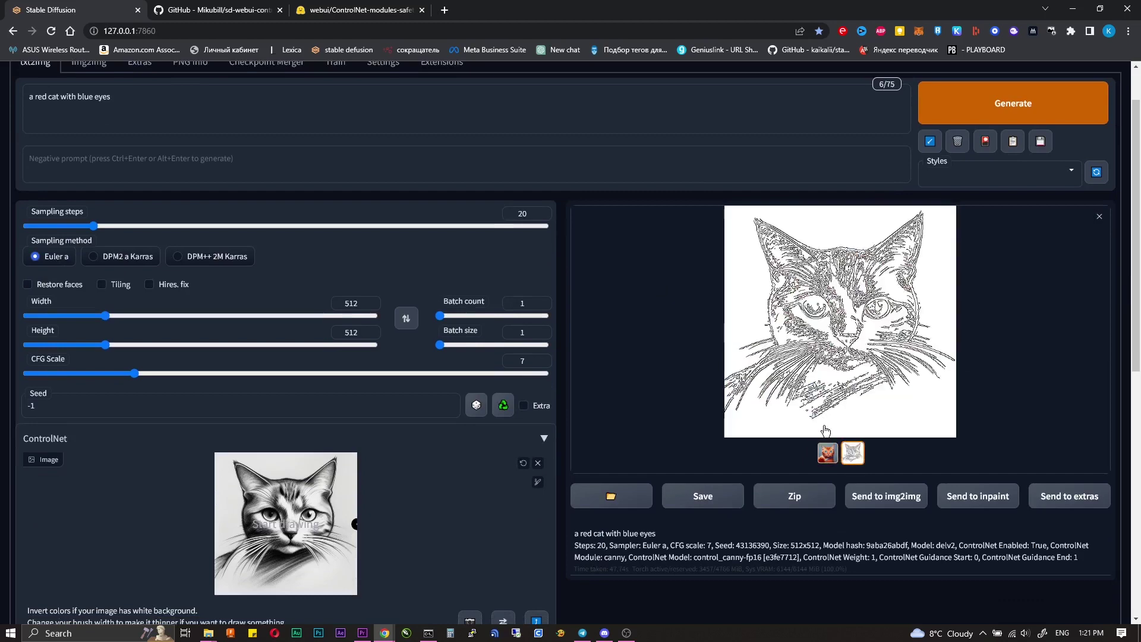
left_click(827, 453)
left_click(782, 327)
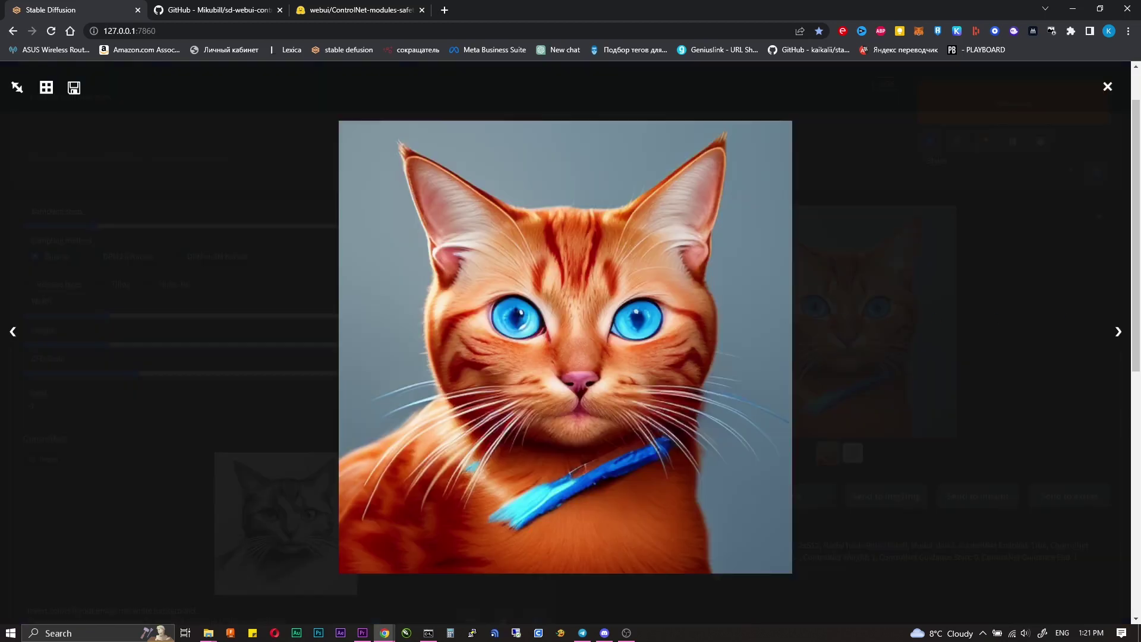
left_click(1118, 331)
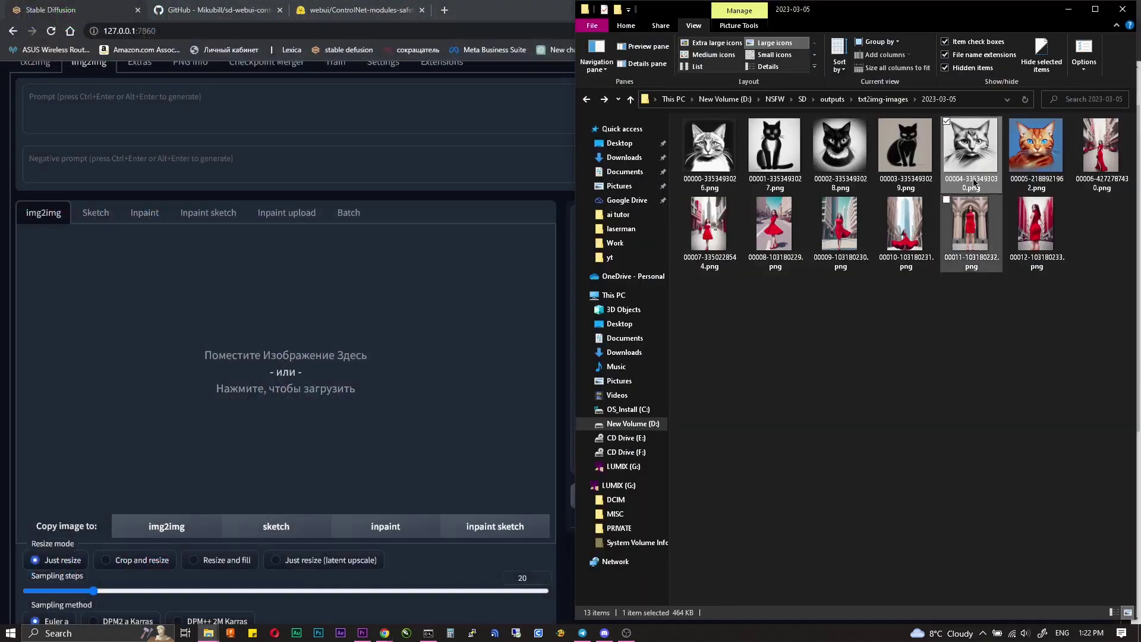
- Load the cat sketch into img2img with the red blue-eyed cat prompt and seed 43136390
left_click_drag(970, 146, 369, 377)
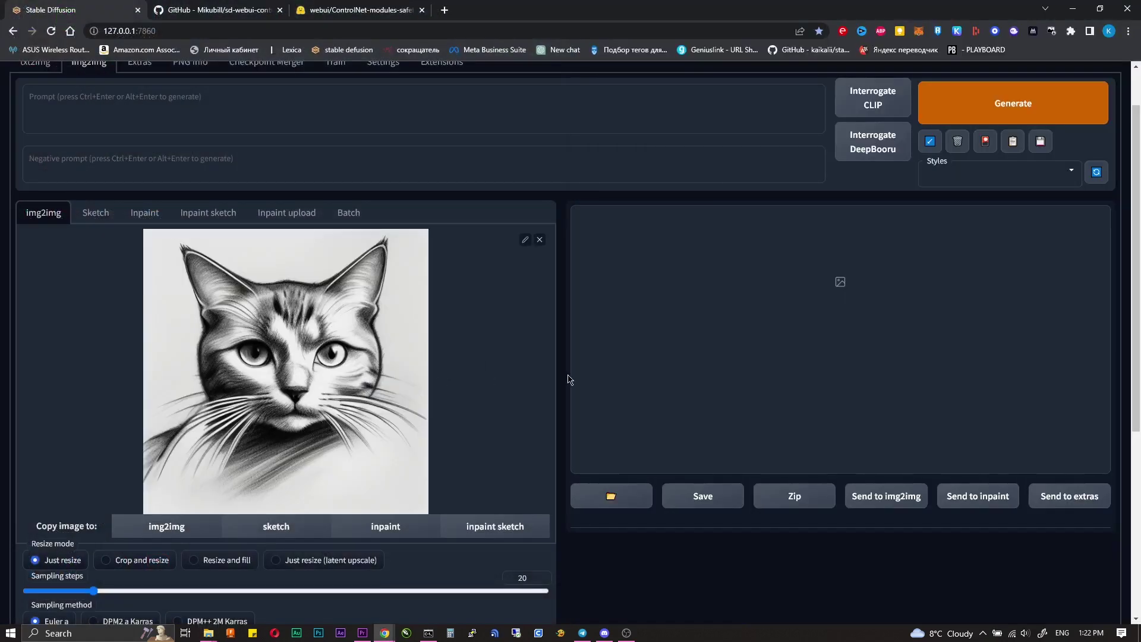
right_click(345, 124)
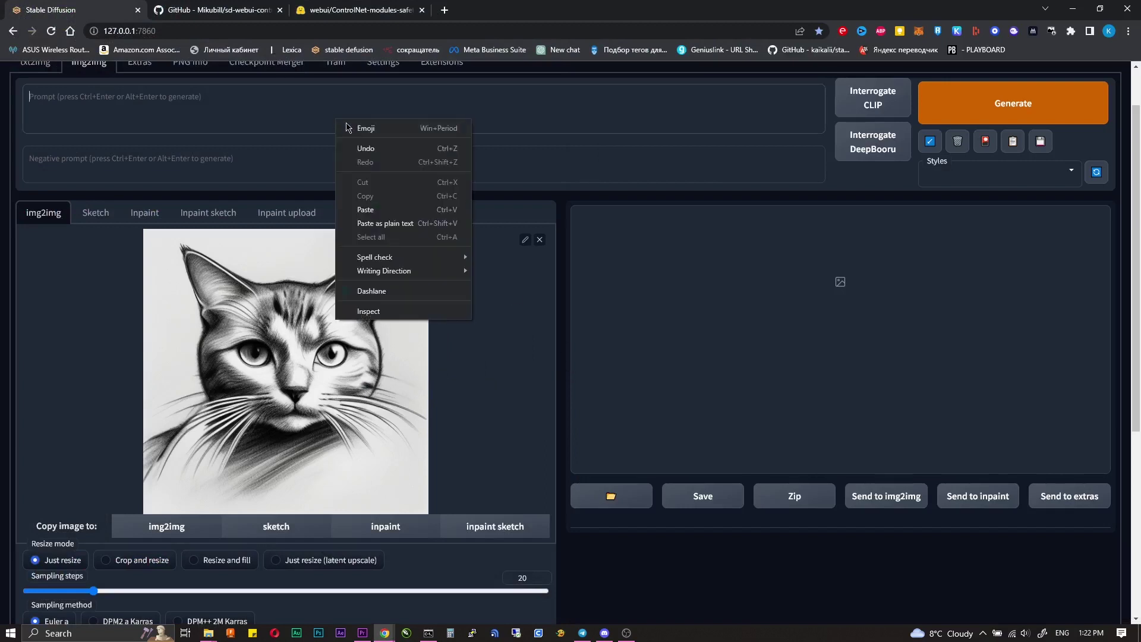
left_click(389, 209)
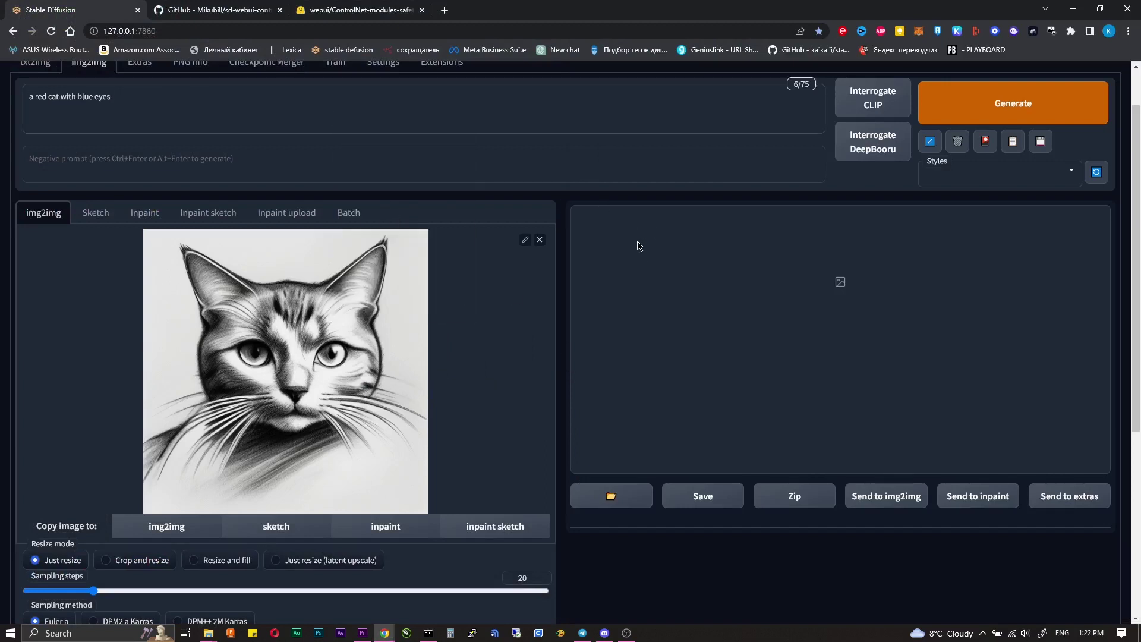
scroll(322, 151, "down", 5)
double_click(72, 485)
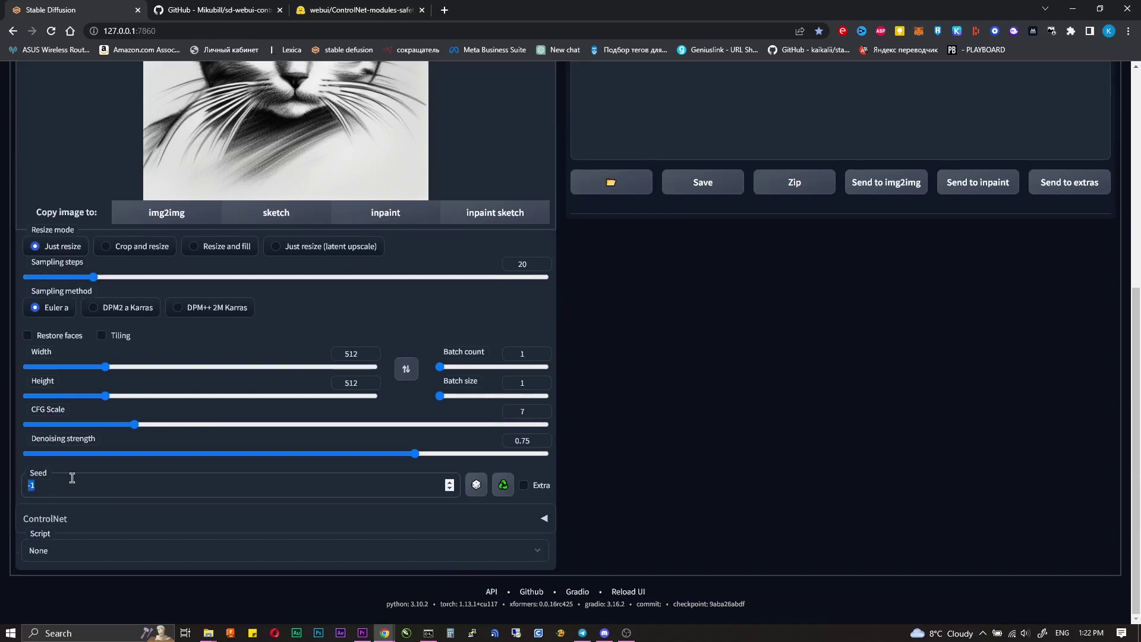
type("43136390")
- Enable img2img ControlNet with the canny preprocessor and control_canny-fp16 model
left_click(487, 517)
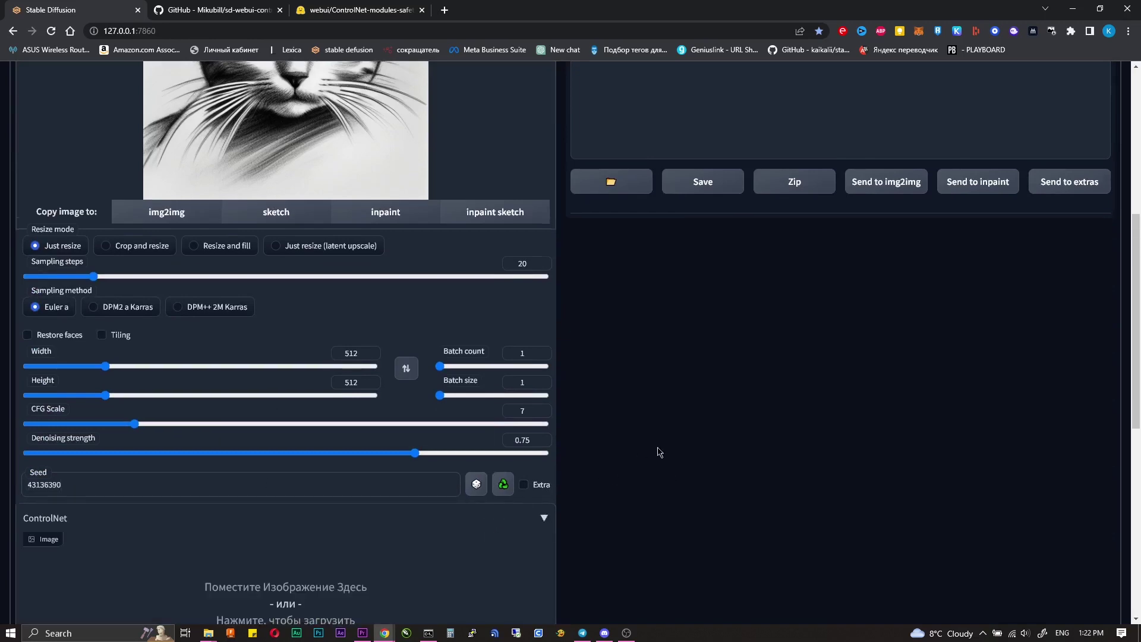
scroll(658, 451, "down", 7)
left_click(53, 324)
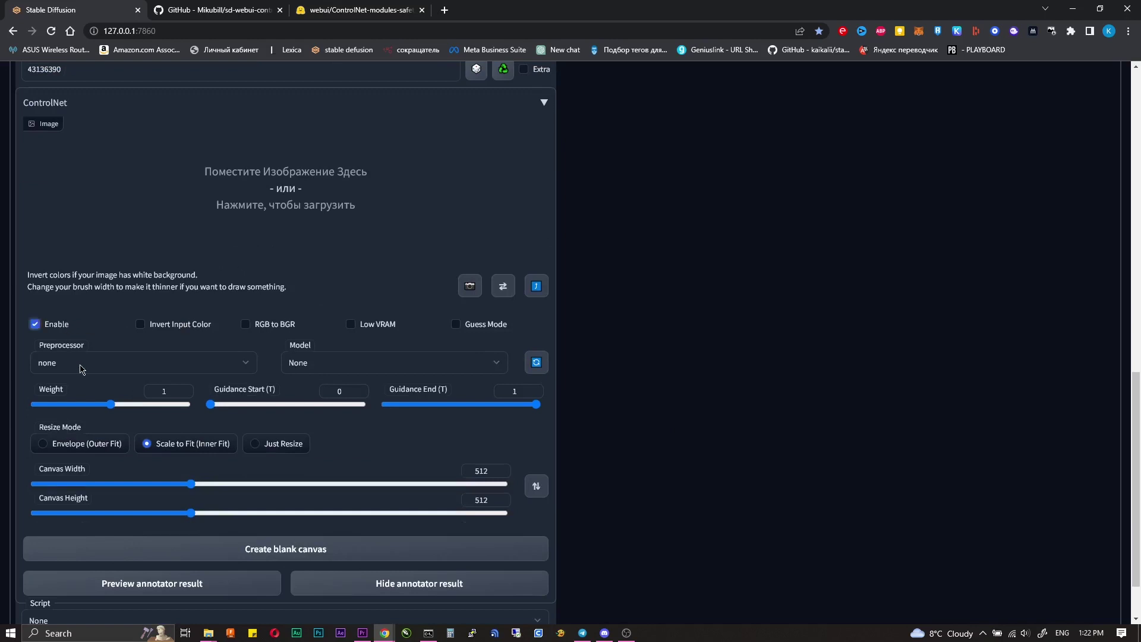
left_click(81, 363)
left_click(73, 393)
left_click(345, 365)
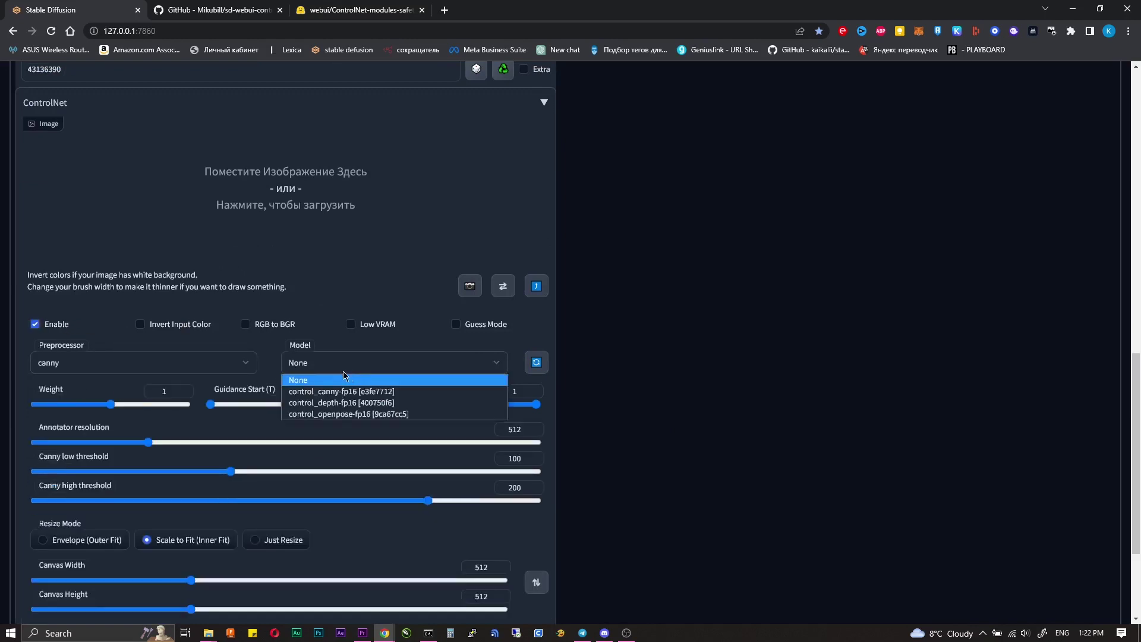
left_click(356, 389)
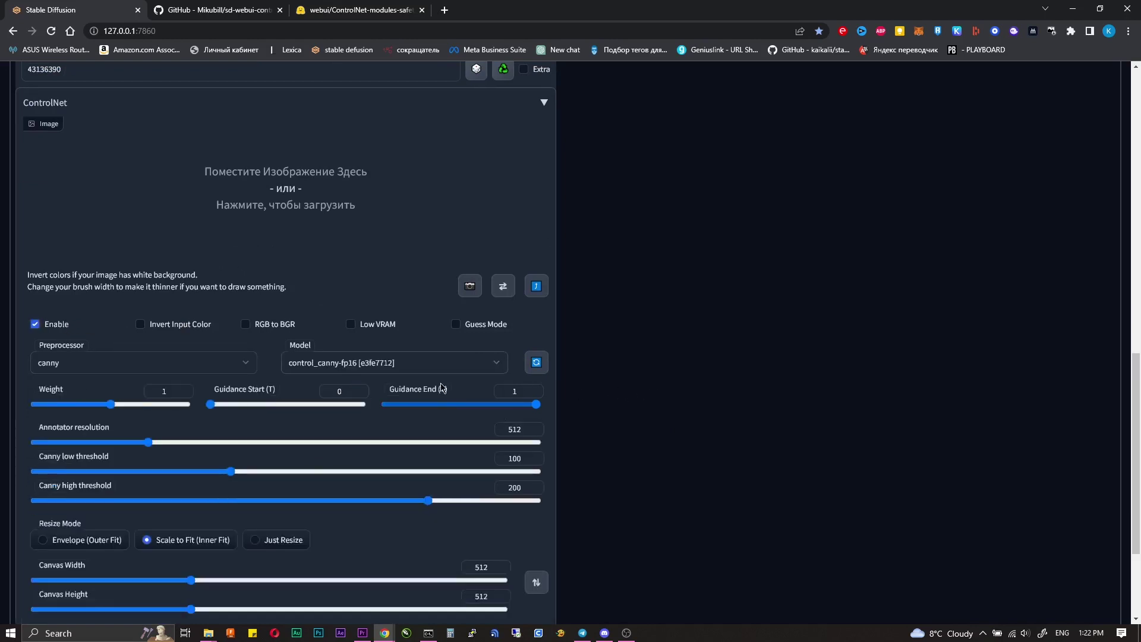
scroll(638, 421, "down", 3)
scroll(644, 437, "up", 10)
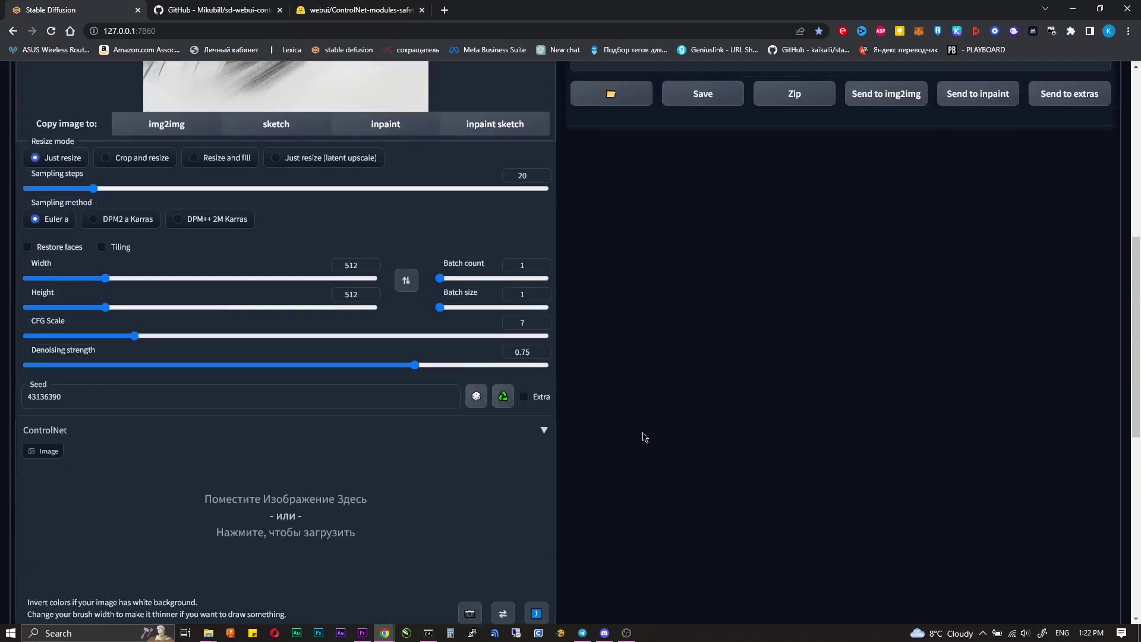
scroll(588, 463, "up", 2)
scroll(588, 459, "down", 4)
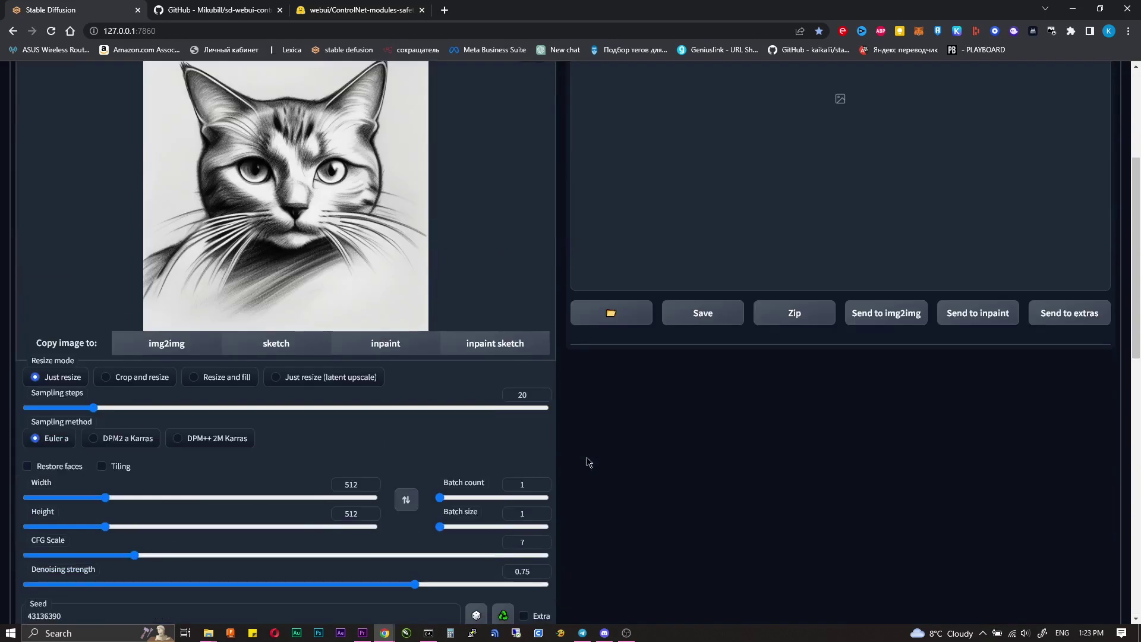
scroll(655, 448, "up", 4)
- Generate the img2img sketch cat and inspect the red, blue-eyed result full-screen
left_click(997, 172)
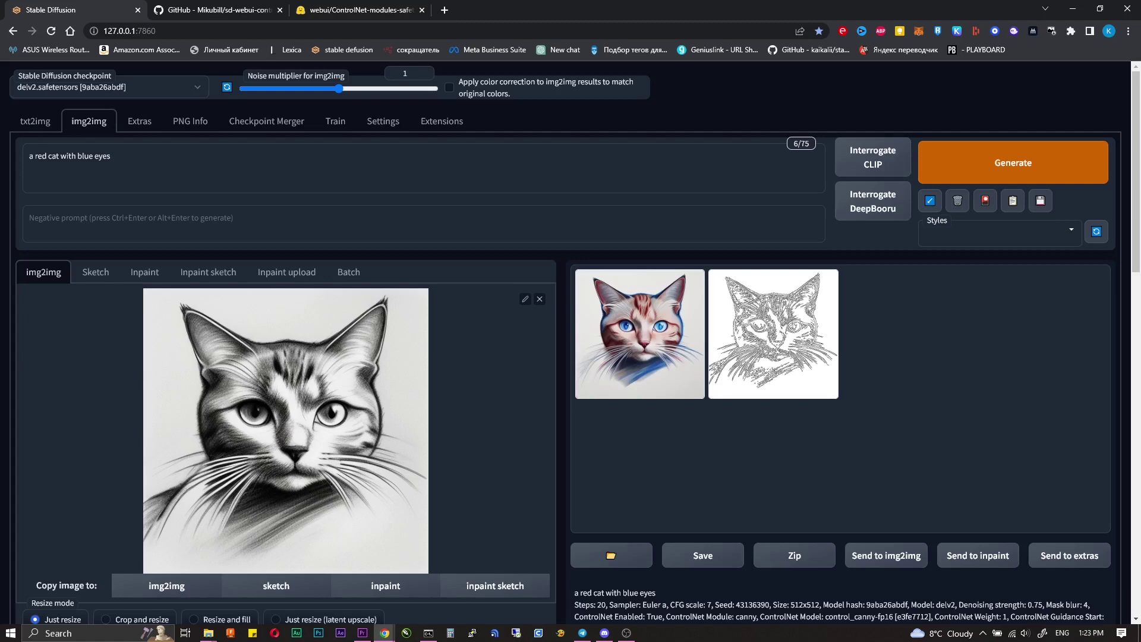
left_click(622, 315)
left_click(859, 365)
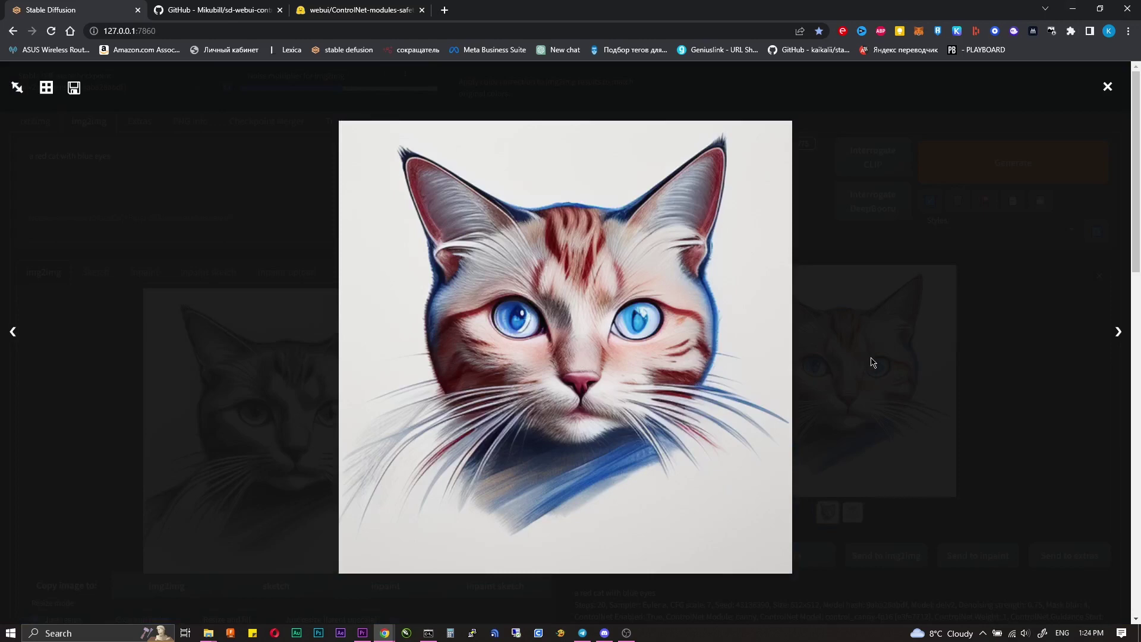
left_click(873, 363)
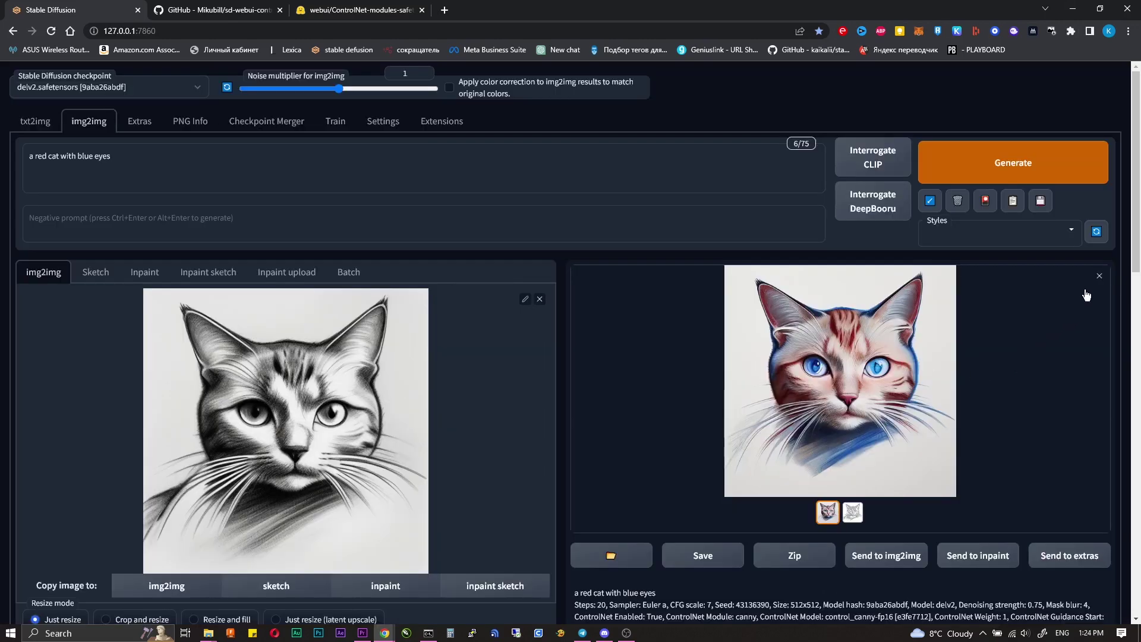
- Return results to thumbnails, check the ControlNet settings, and generate the cat again
left_click(1099, 277)
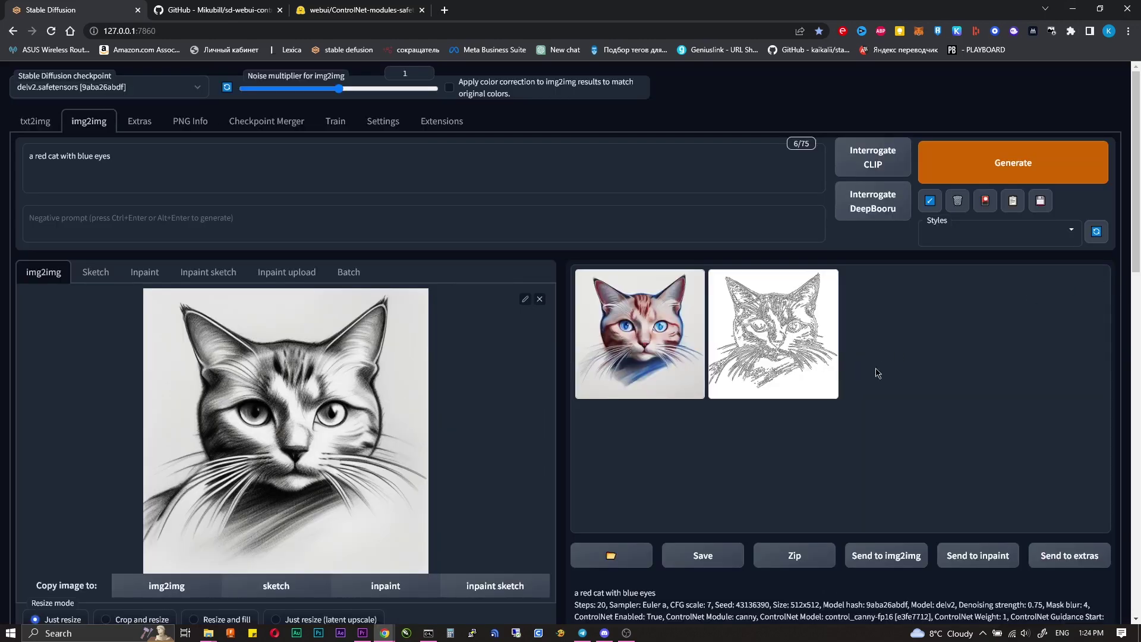
scroll(880, 403, "down", 7)
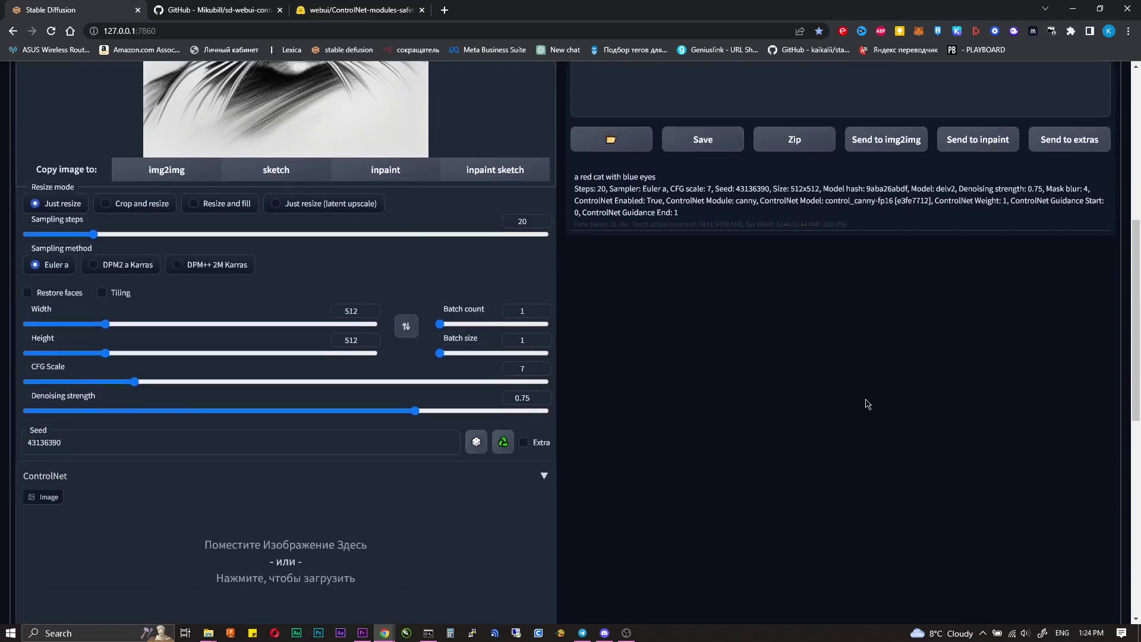
scroll(868, 404, "down", 3)
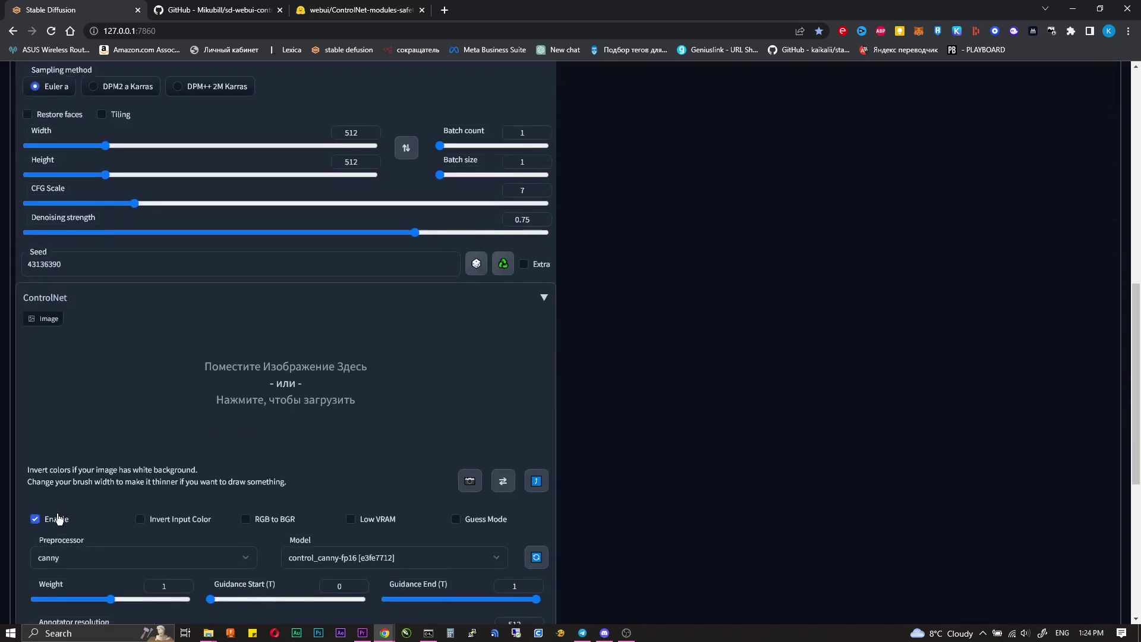
scroll(817, 388, "up", 10)
left_click(1004, 156)
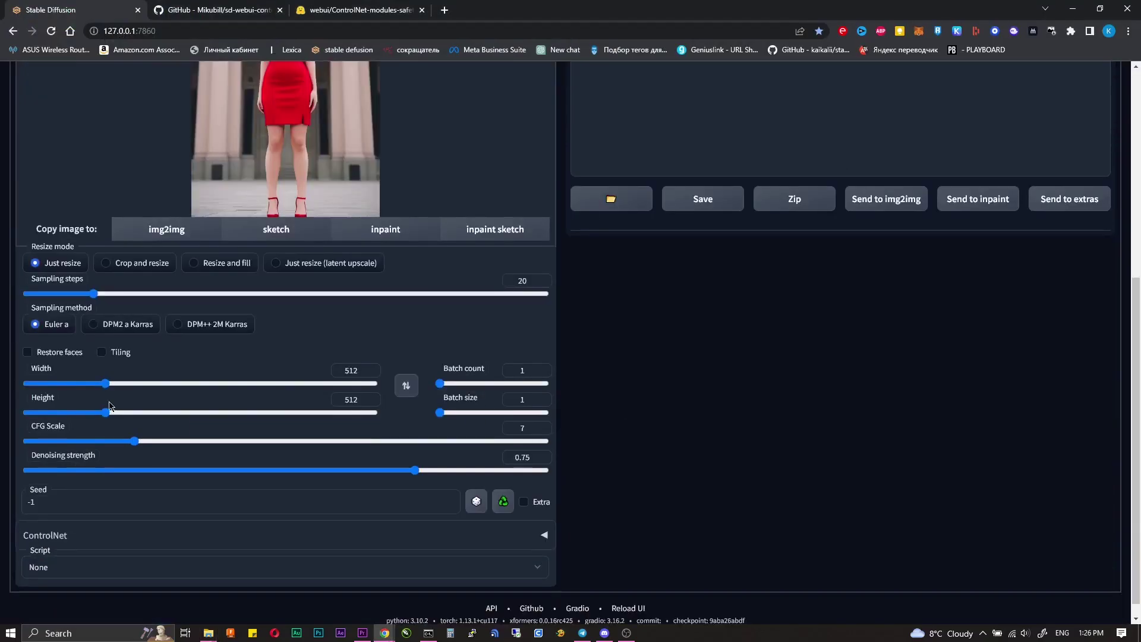
- Bring up the saved Styles list to find the cyberpunk style
left_click(119, 534)
scroll(357, 416, "down", 5)
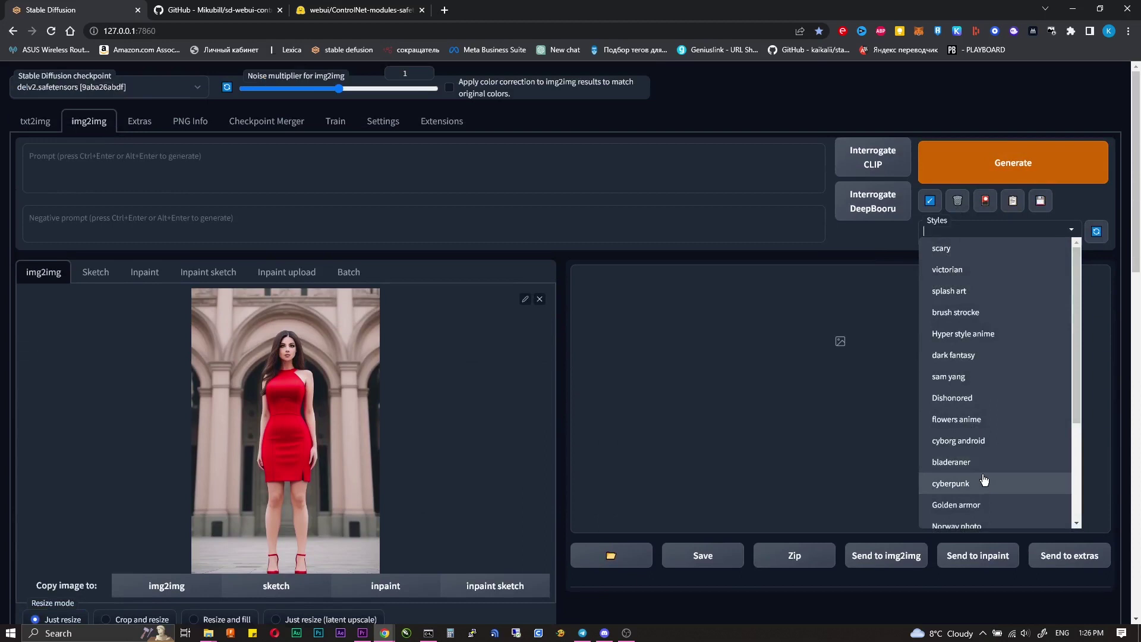